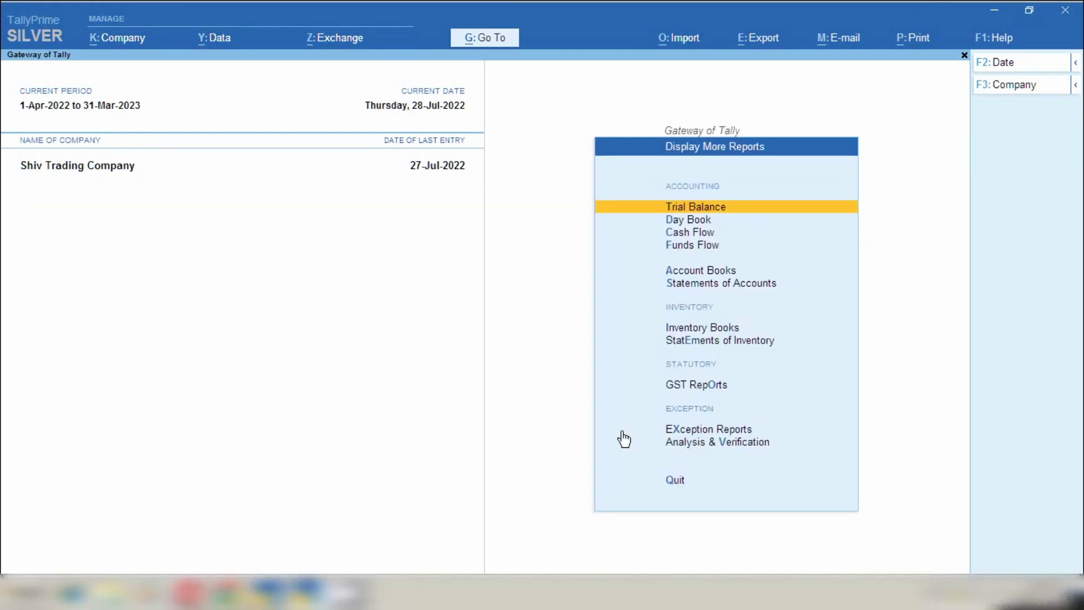
pyautogui.press('s')
pyautogui.press('s')
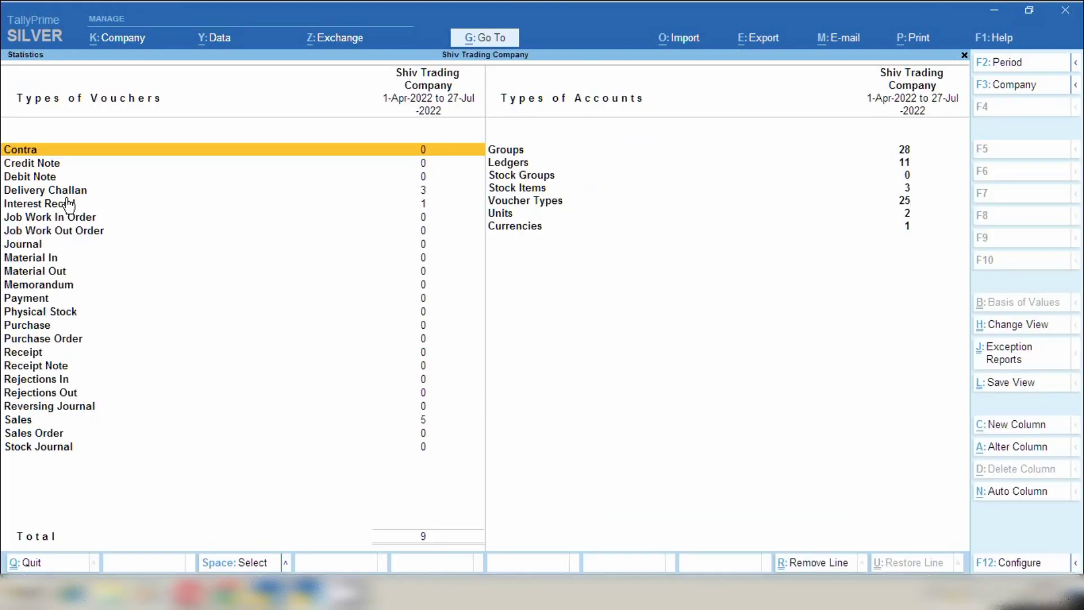
pyautogui.click(58, 192)
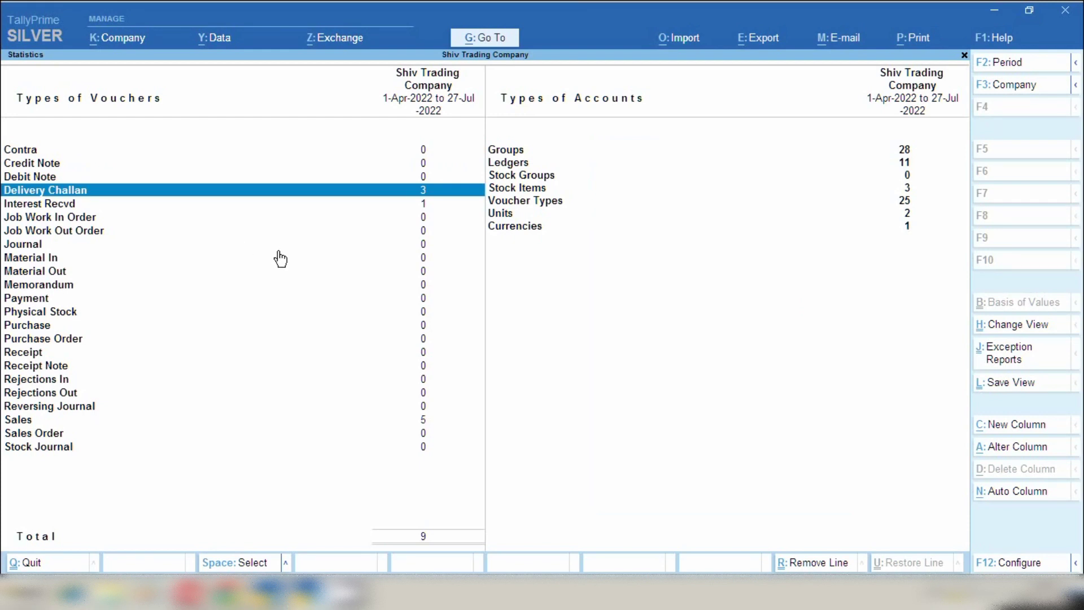
pyautogui.press('Return')
pyautogui.press('Return')
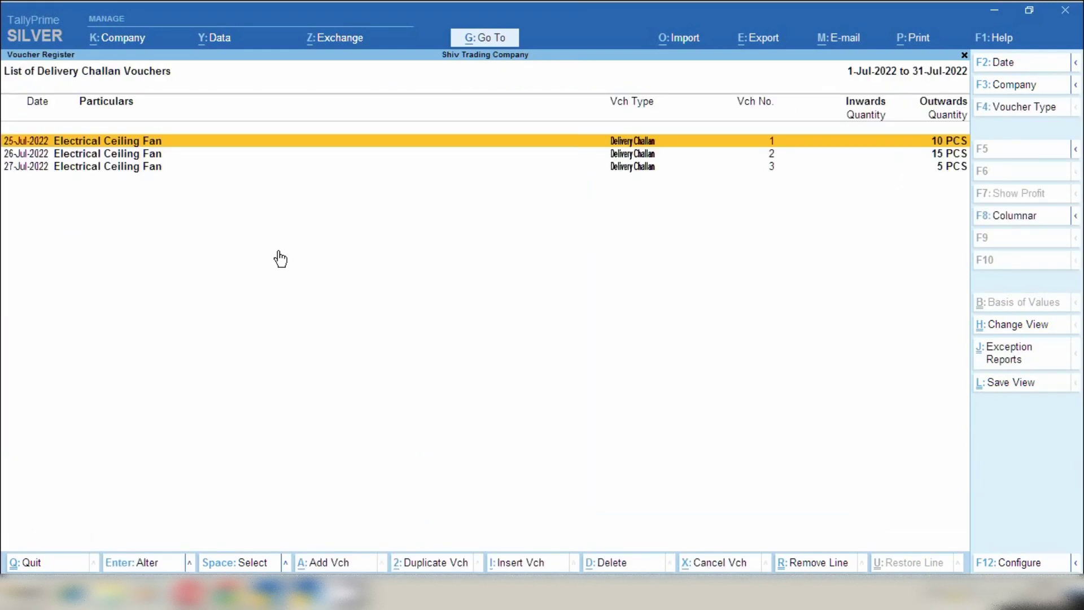
pyautogui.press('space')
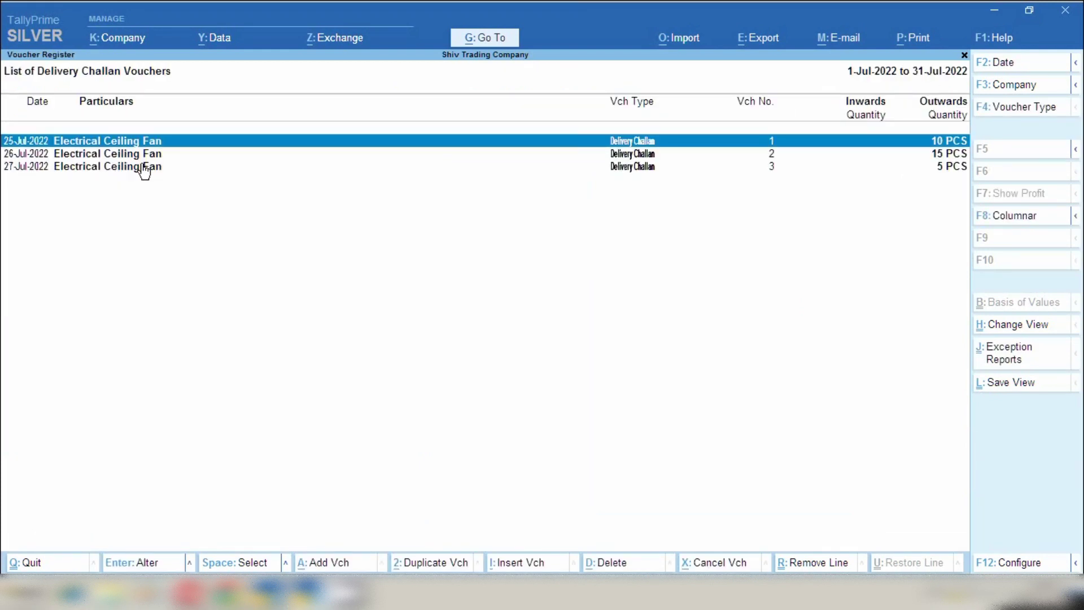
pyautogui.press('Down')
pyautogui.press('space')
pyautogui.press('Down')
pyautogui.press('space')
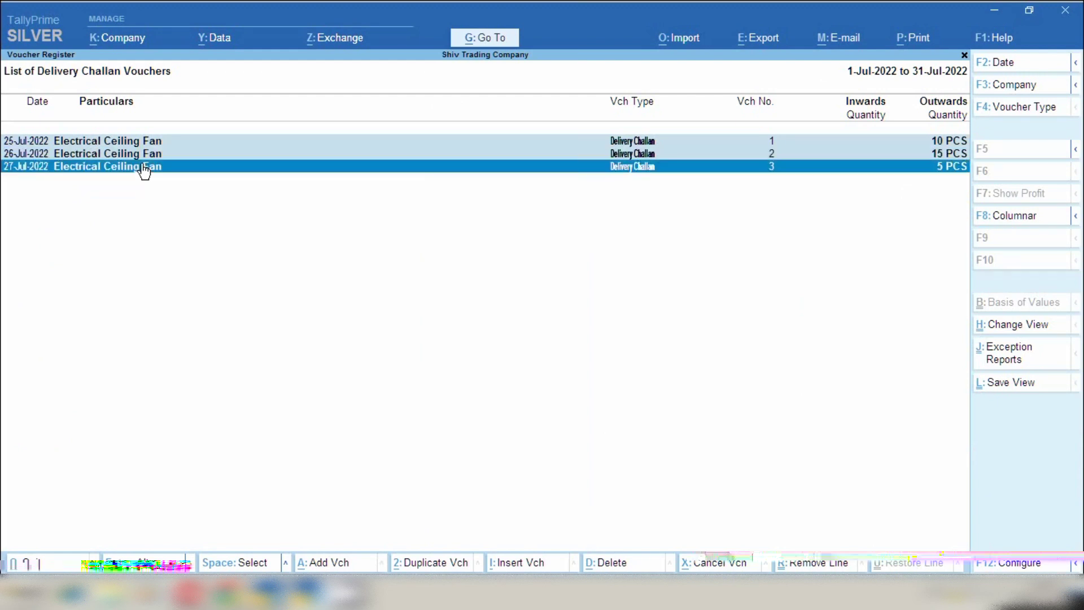
pyautogui.press('Escape')
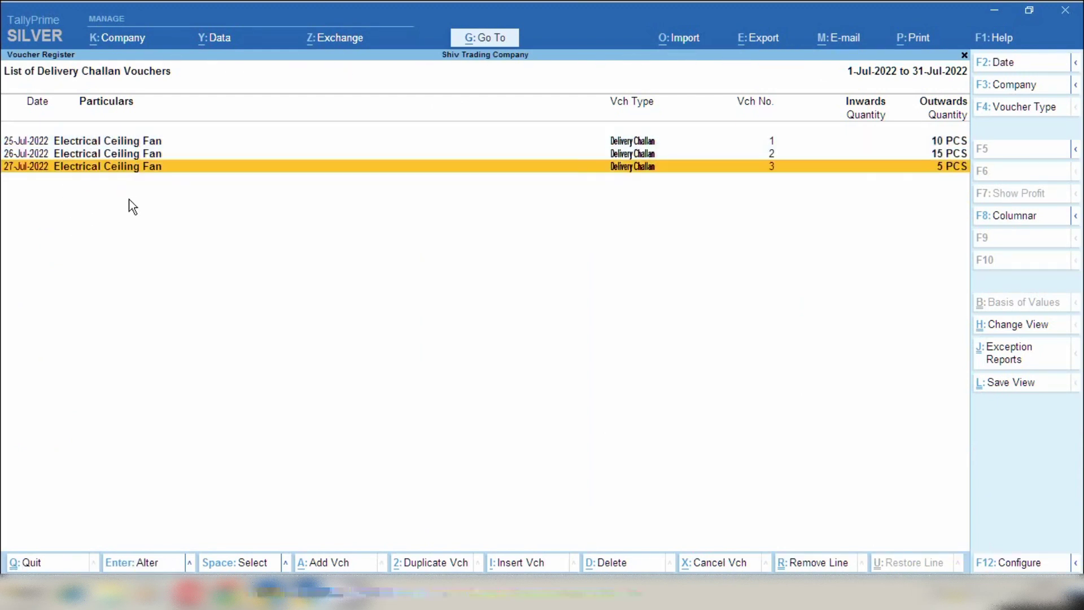
pyautogui.press('Escape')
pyautogui.press('Escape')
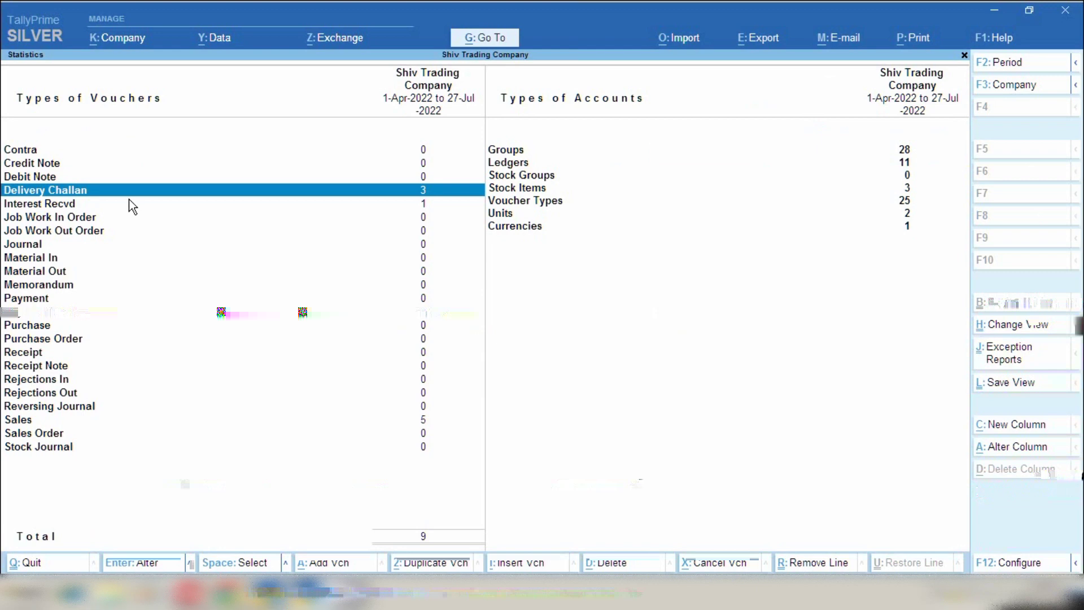
pyautogui.press('Escape')
pyautogui.press('Escape')
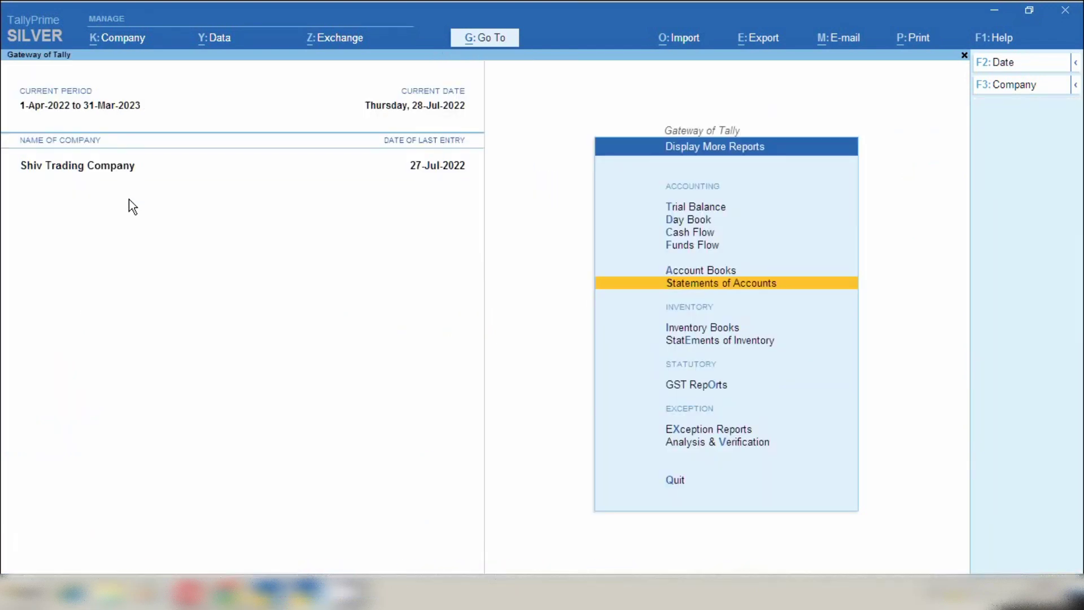
pyautogui.press('Escape')
# - Drill from the Balance Sheet through Current Assets and Sundry Debtors into the 30,000 of pending sales bills
pyautogui.press('b')
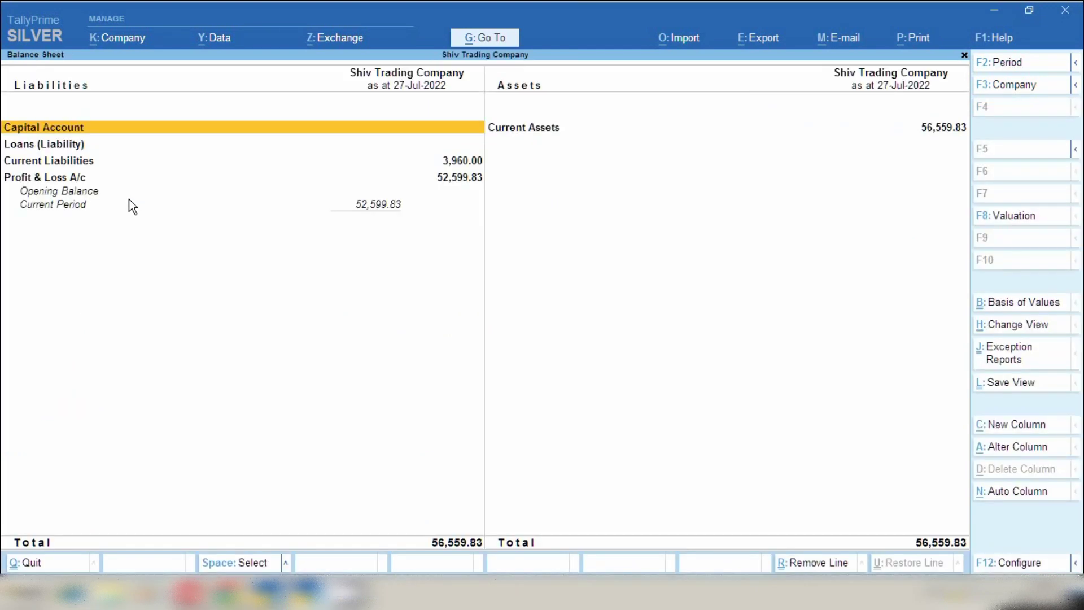
pyautogui.press('Right')
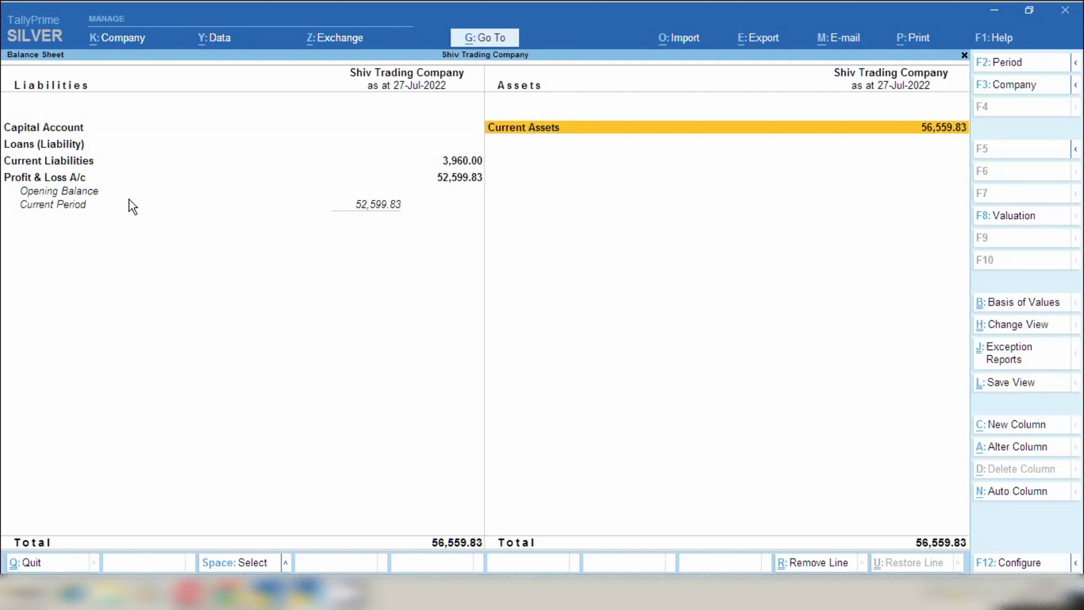
pyautogui.press('Return')
pyautogui.press('Down')
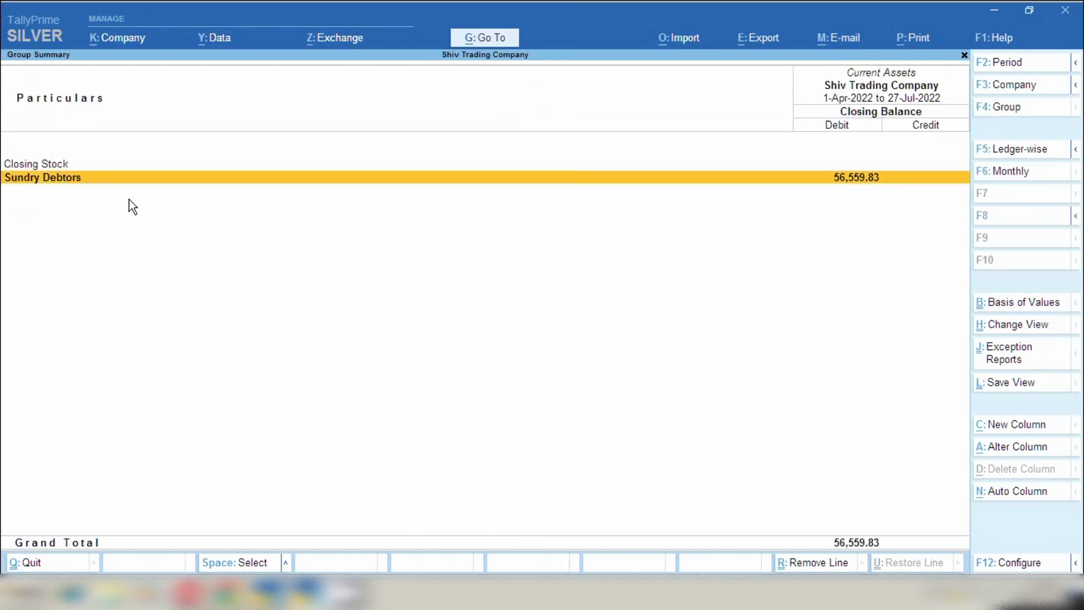
pyautogui.press('Return')
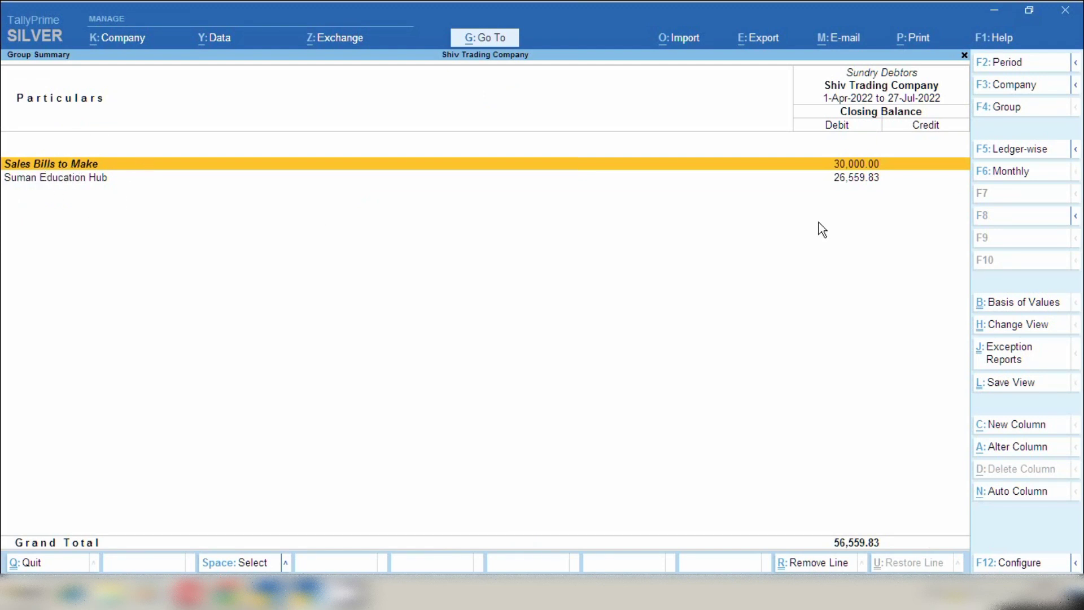
pyautogui.click(834, 170)
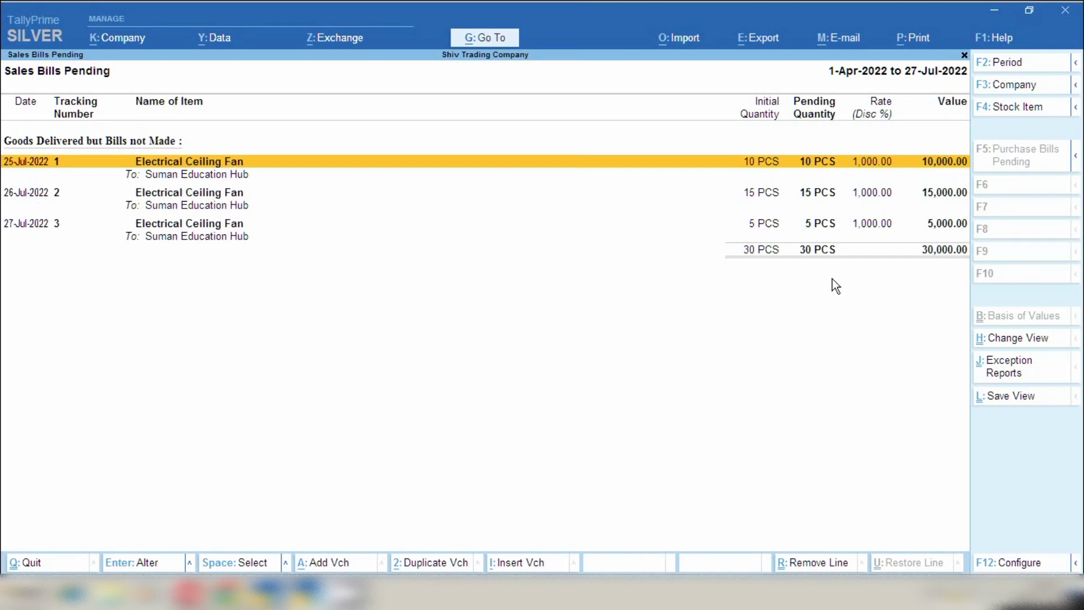
pyautogui.press('Escape')
pyautogui.press('Escape')
pyautogui.press('Escape')
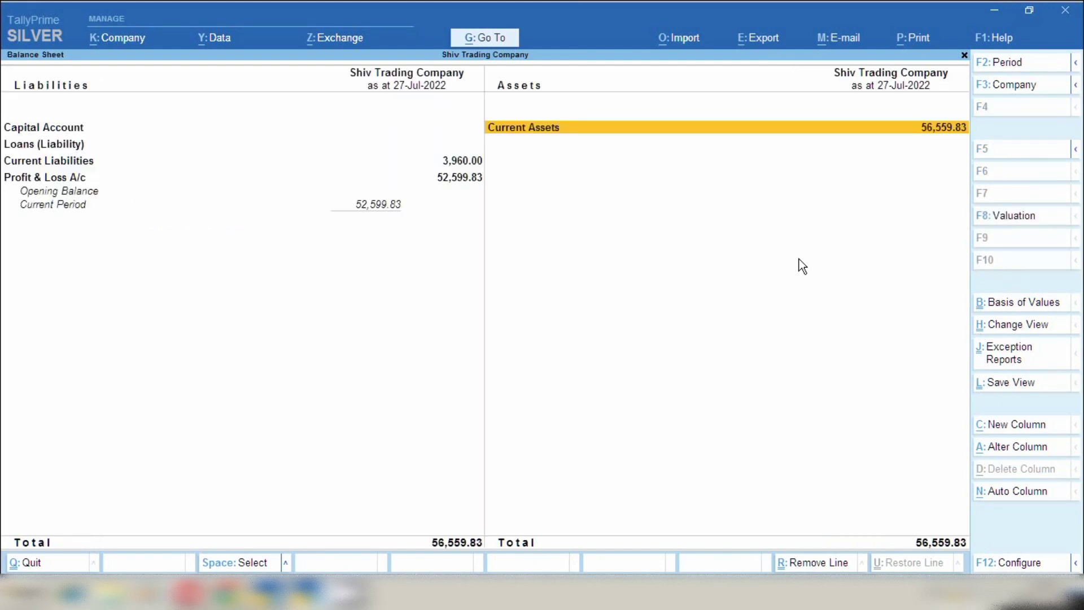
# - Back out of the Balance Sheet to the Gateway of Tally without quitting
pyautogui.press('Escape')
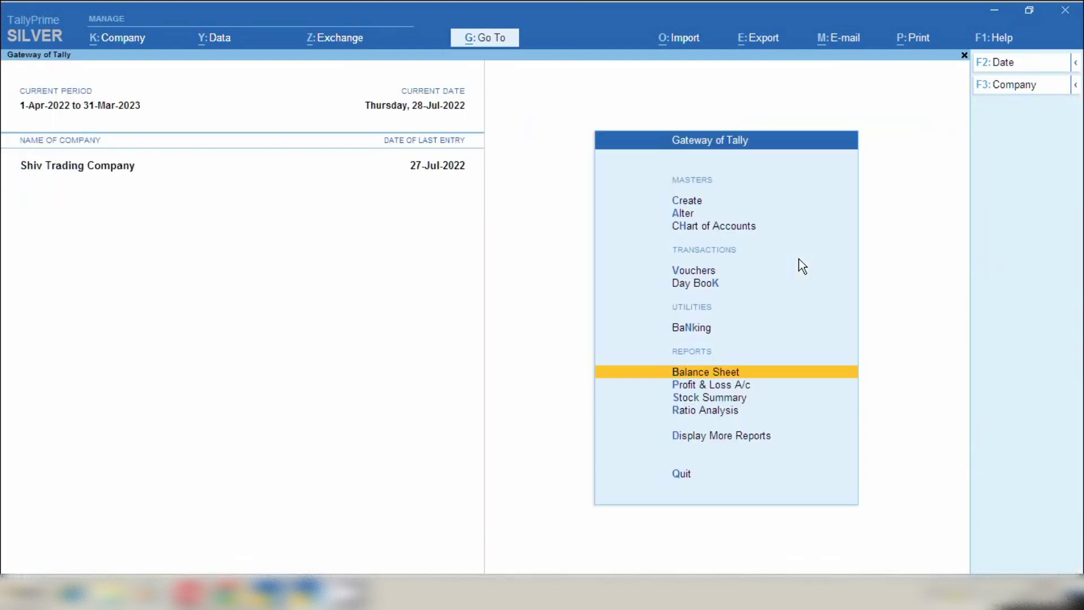
pyautogui.press('Escape')
pyautogui.press('n')
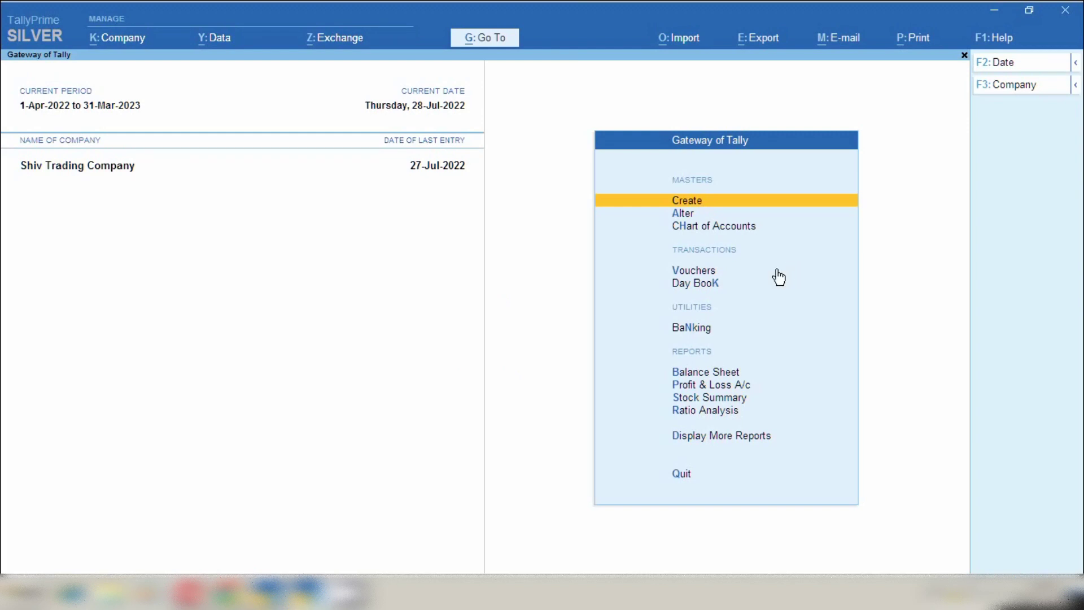
# - Start Sales voucher No. 6 dated 29-7-2022 and move to the customer ledger
pyautogui.press('v')
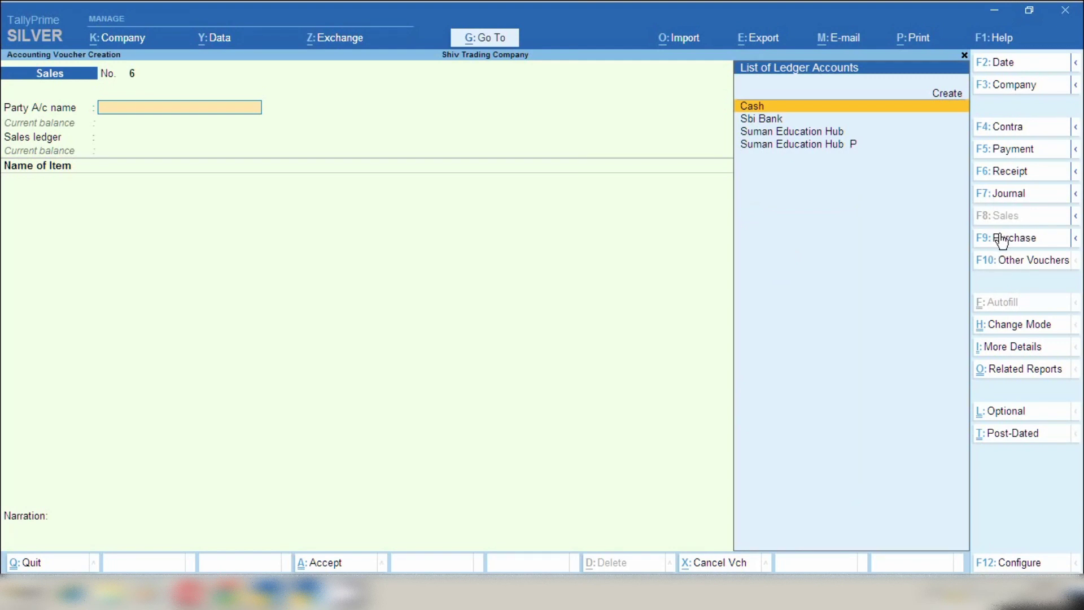
pyautogui.press('F2')
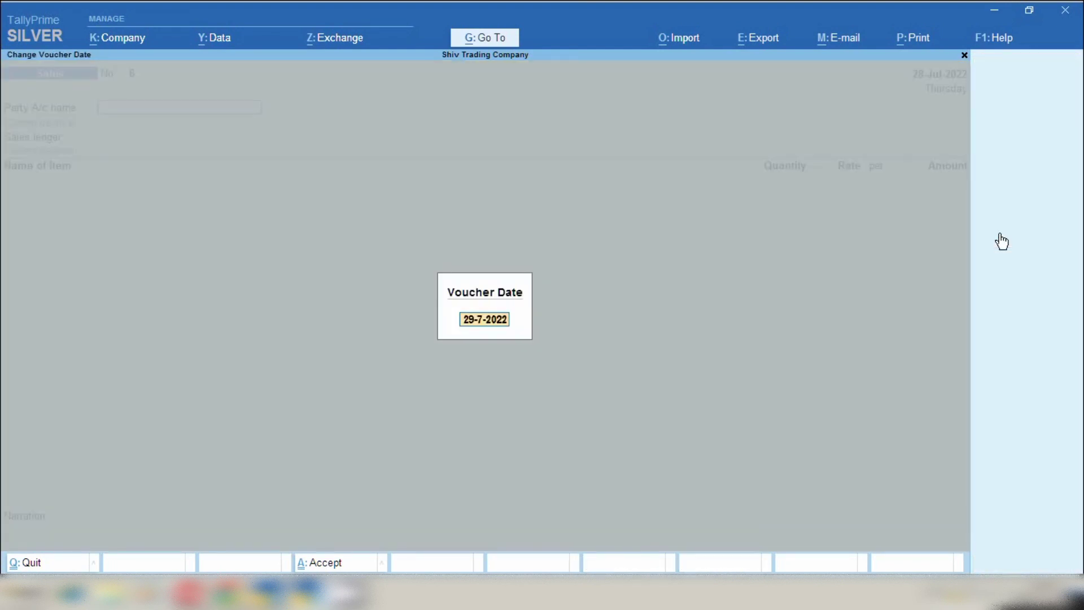
pyautogui.press('Return')
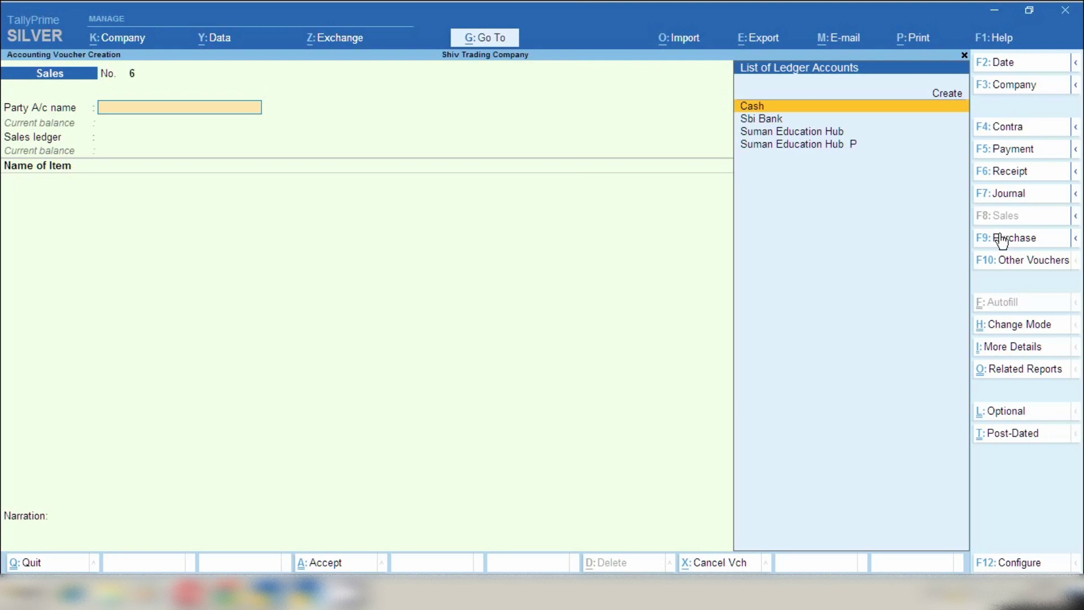
pyautogui.press('Down')
pyautogui.press('Down')
# - Accept the customer party and link delivery notes 1, 2 and 3 dated 25–27 Jul 2022
pyautogui.press('Return')
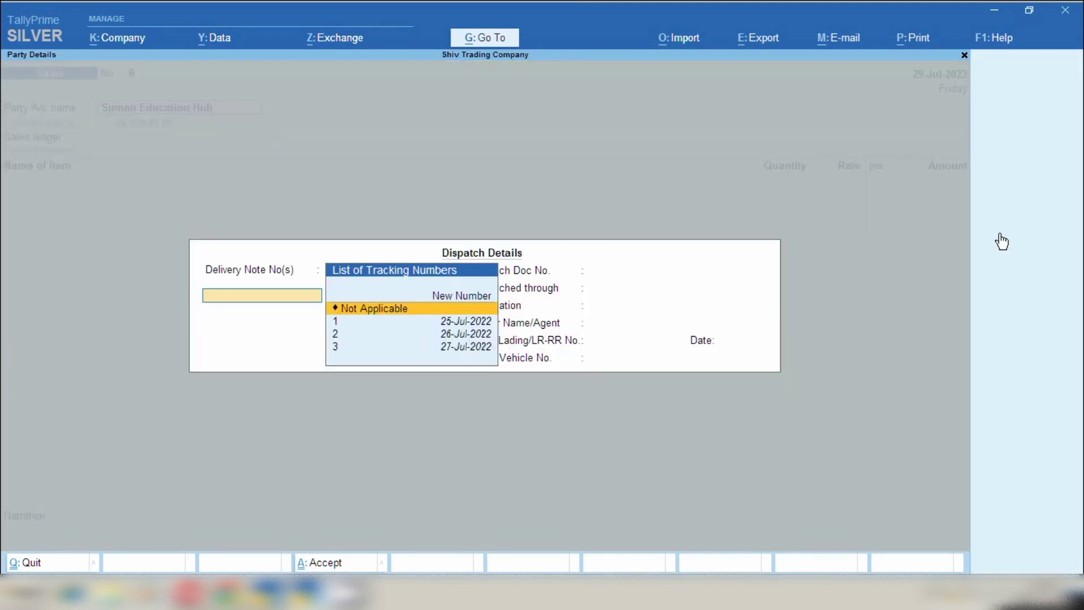
pyautogui.press('Up')
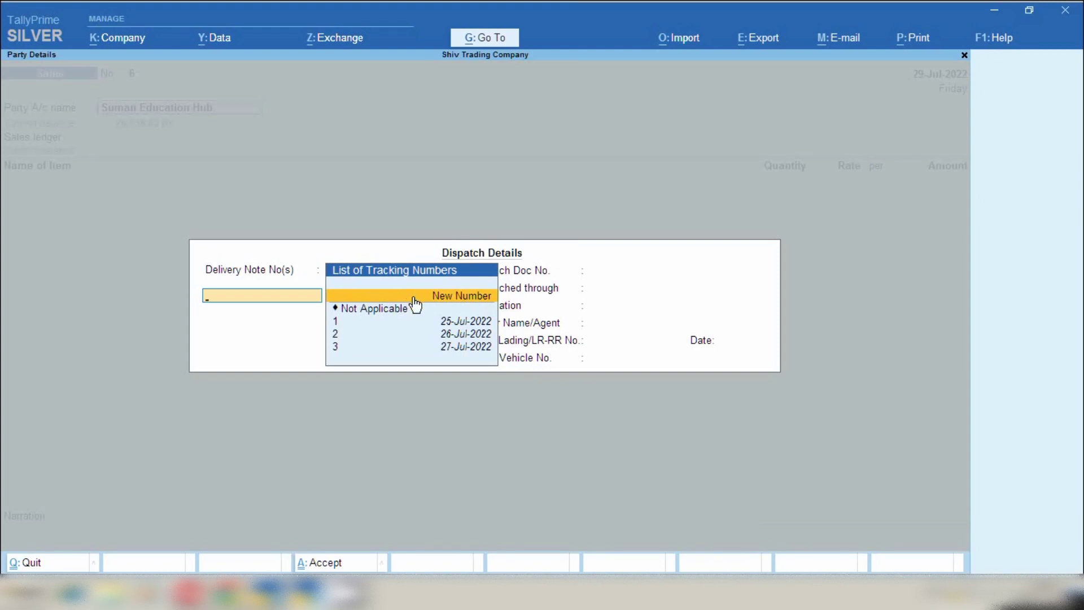
pyautogui.press('Down')
pyautogui.press('Down')
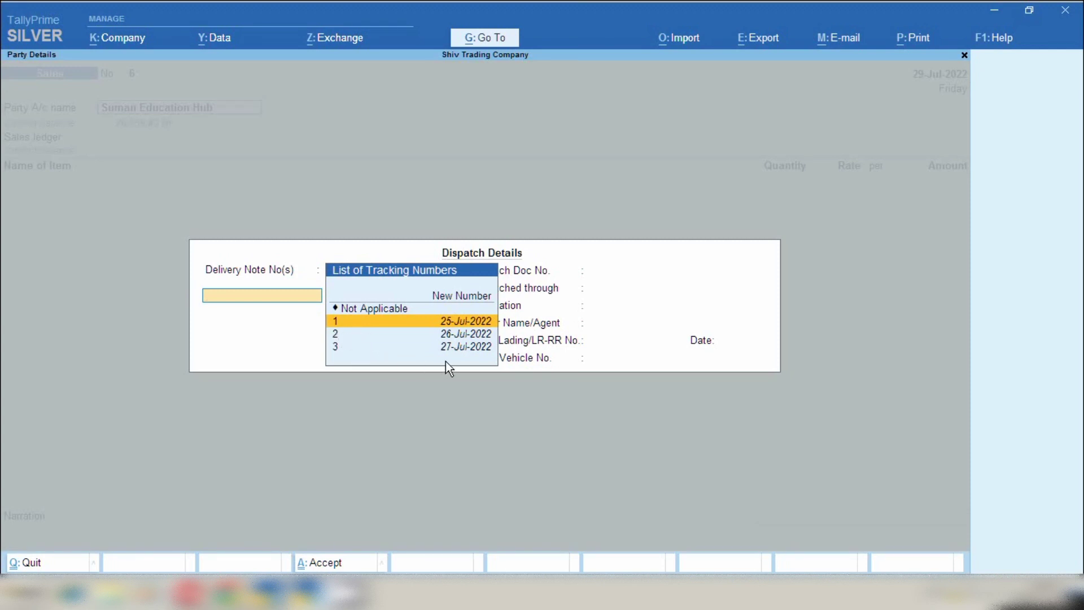
pyautogui.press('Return')
pyautogui.press('Return')
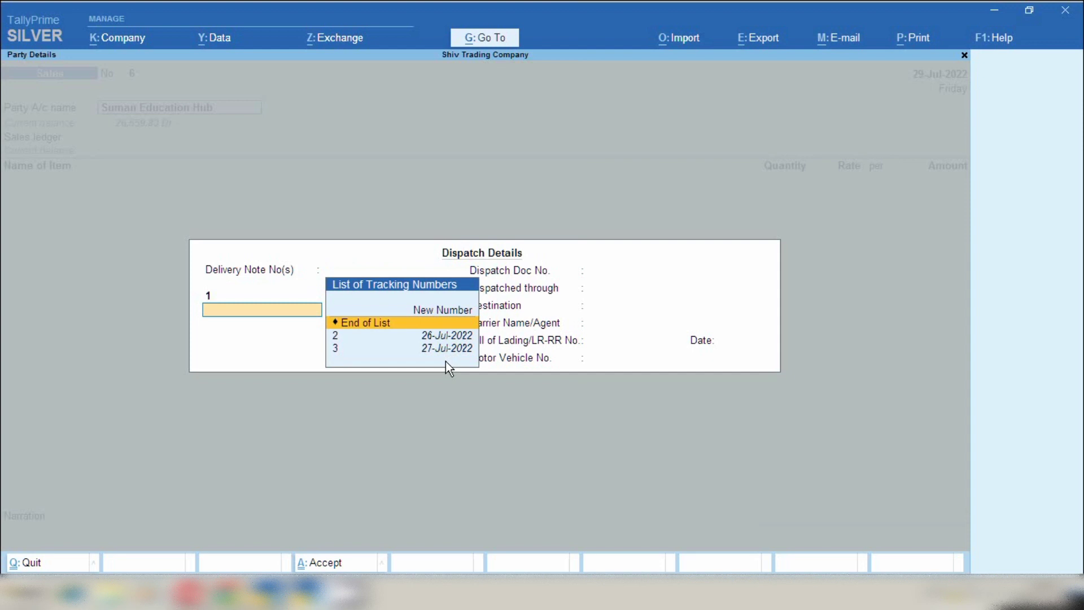
pyautogui.press('Down')
pyautogui.press('Return')
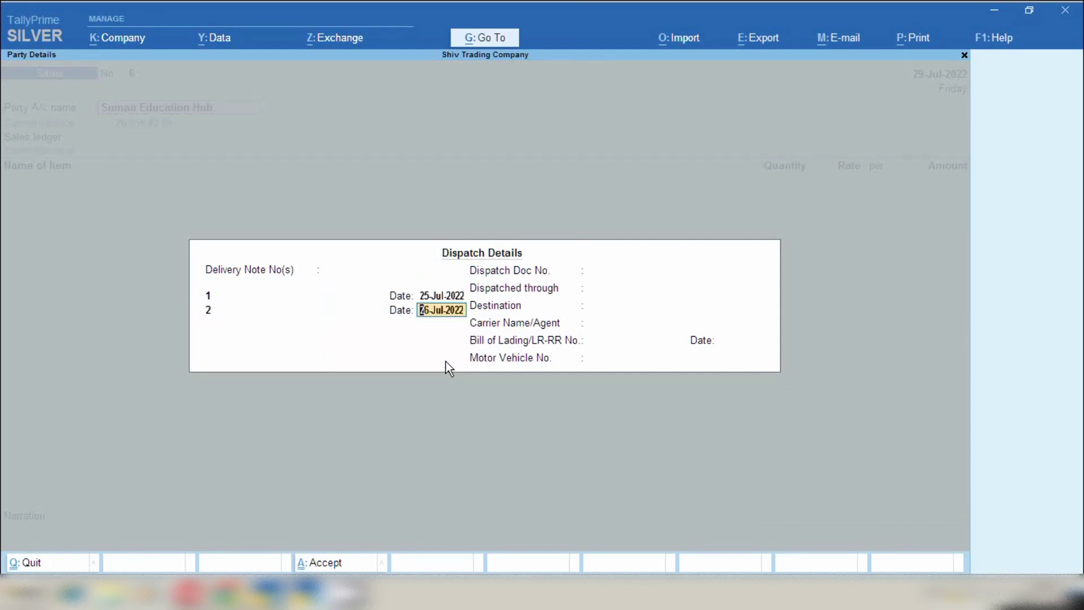
pyautogui.press('Return')
pyautogui.press('Down')
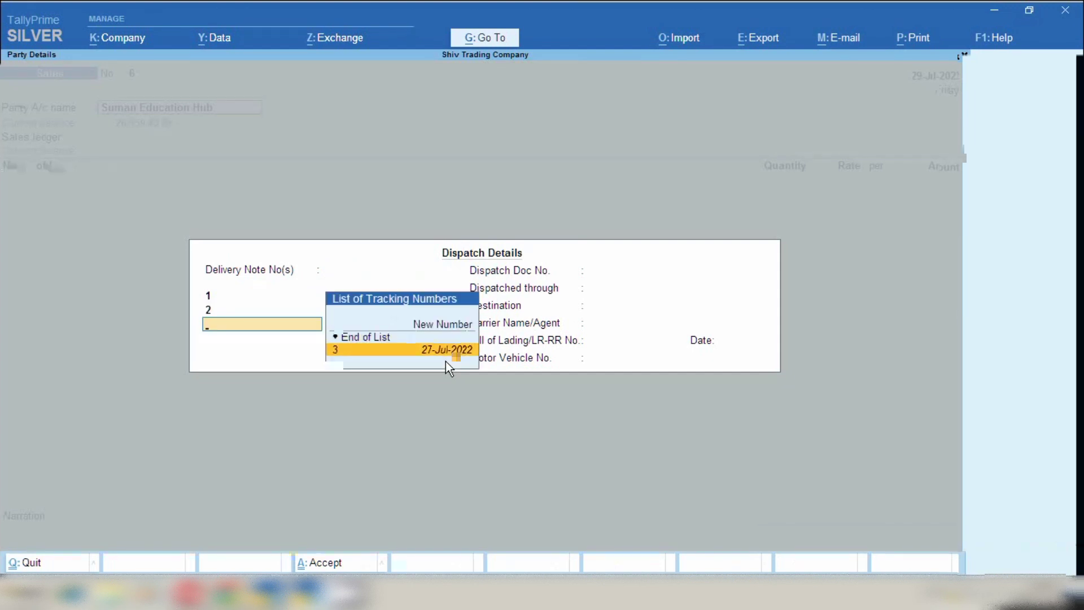
pyautogui.press('Return')
pyautogui.press('Return')
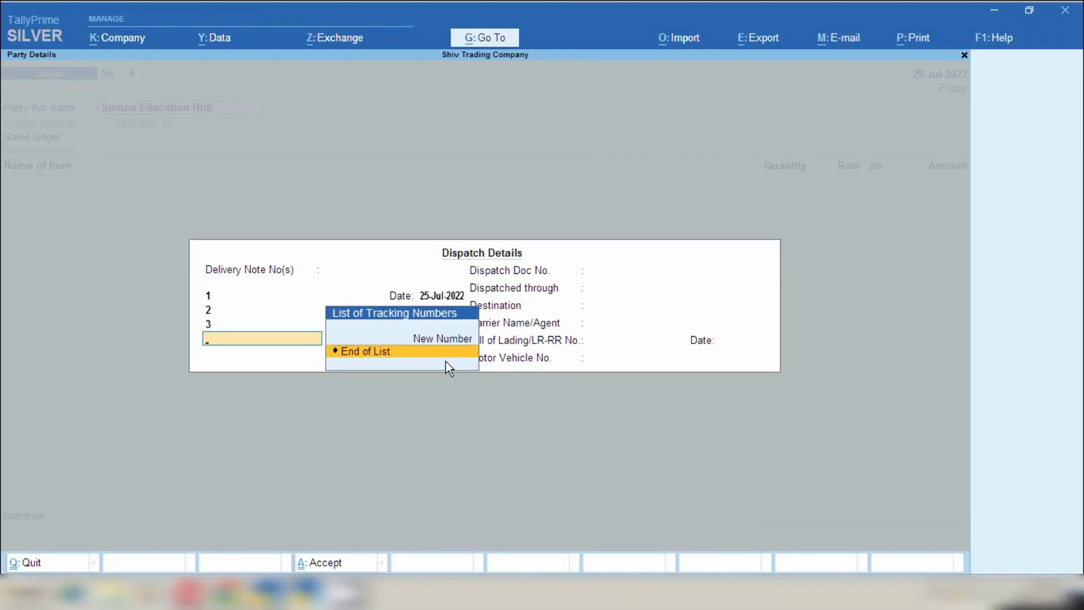
pyautogui.press('Return')
pyautogui.press('Return')
pyautogui.press('Return')
pyautogui.press('Return')
pyautogui.press('Return')
pyautogui.press('Return')
pyautogui.press('Return')
pyautogui.press('Return')
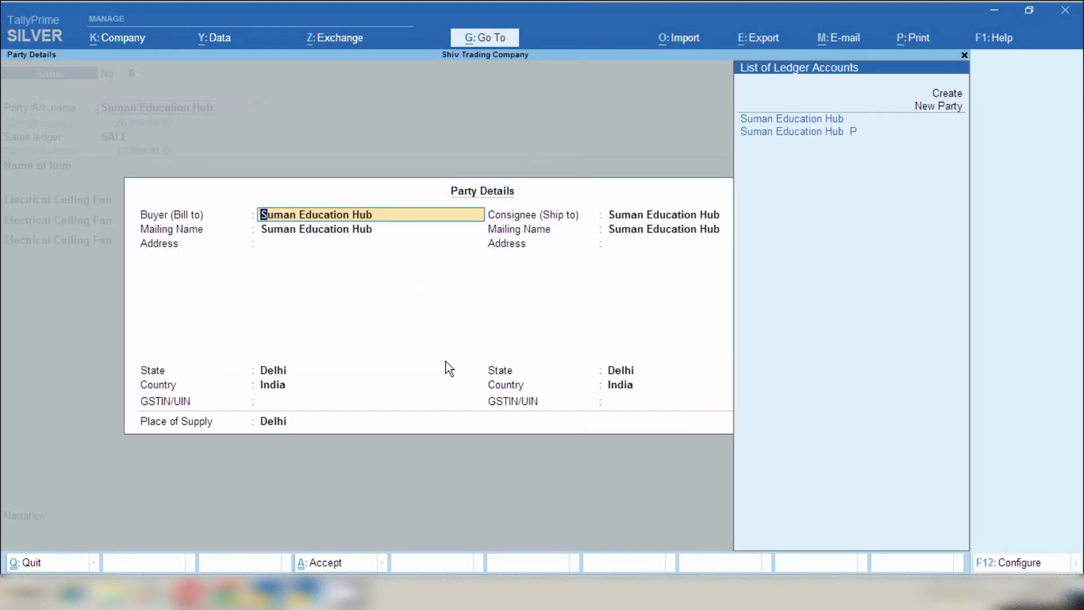
# - Accept Suman Education Hub as buyer and consignee, keeping its details, with Delhi as place of supply
pyautogui.press('Return')
pyautogui.press('Return')
pyautogui.press('Return')
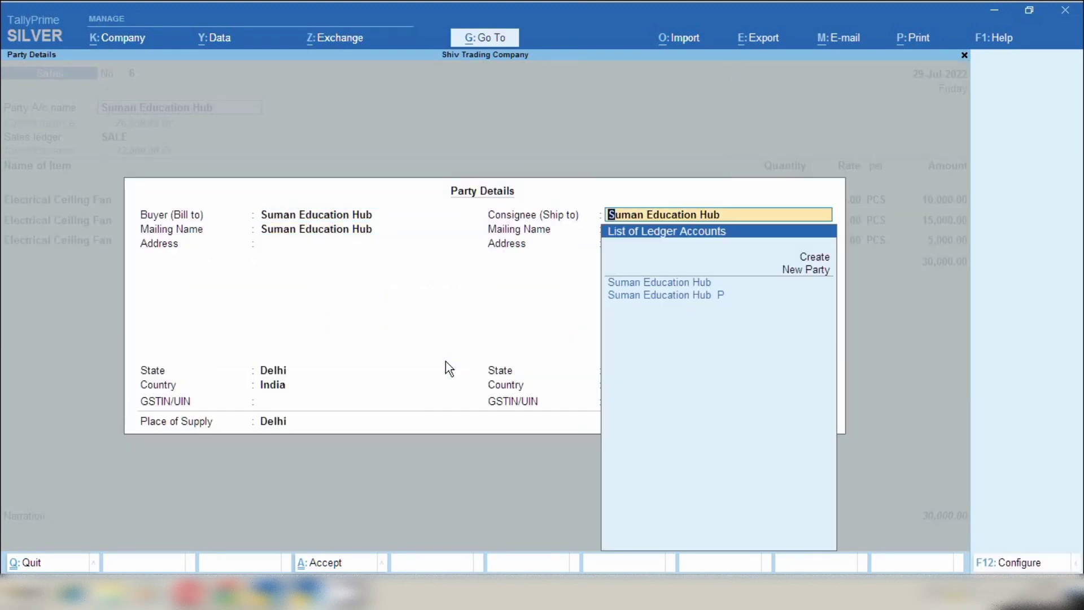
pyautogui.press('Return')
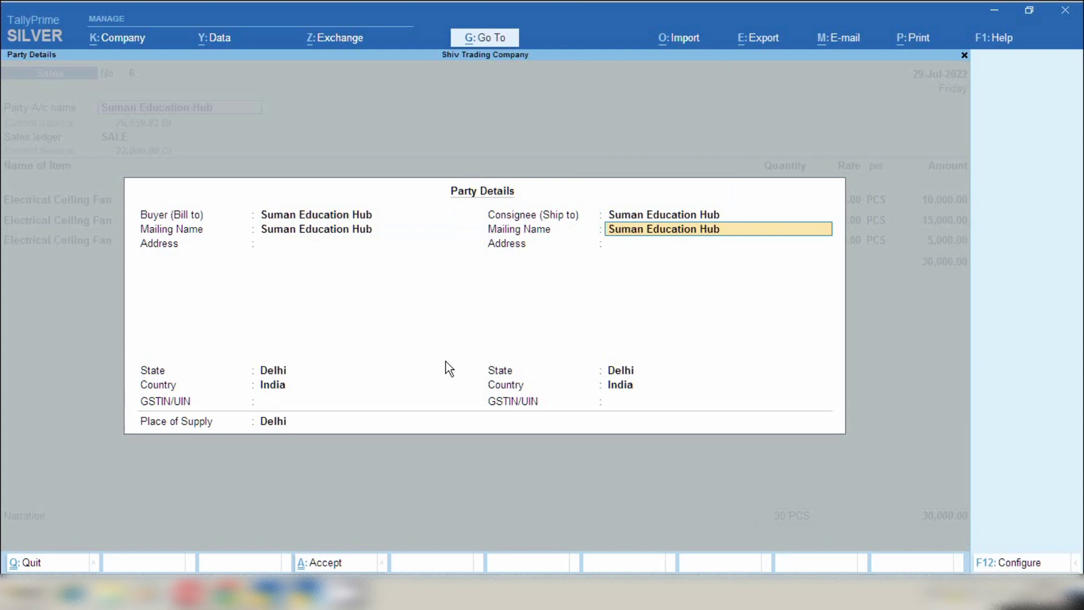
pyautogui.press('Return')
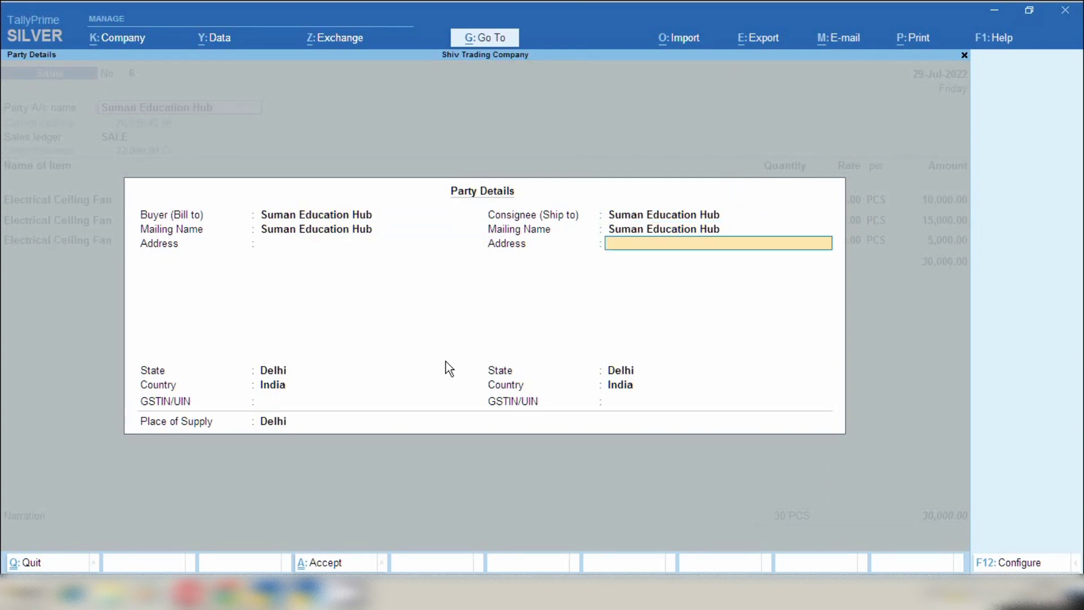
pyautogui.press('Return')
pyautogui.press('Return')
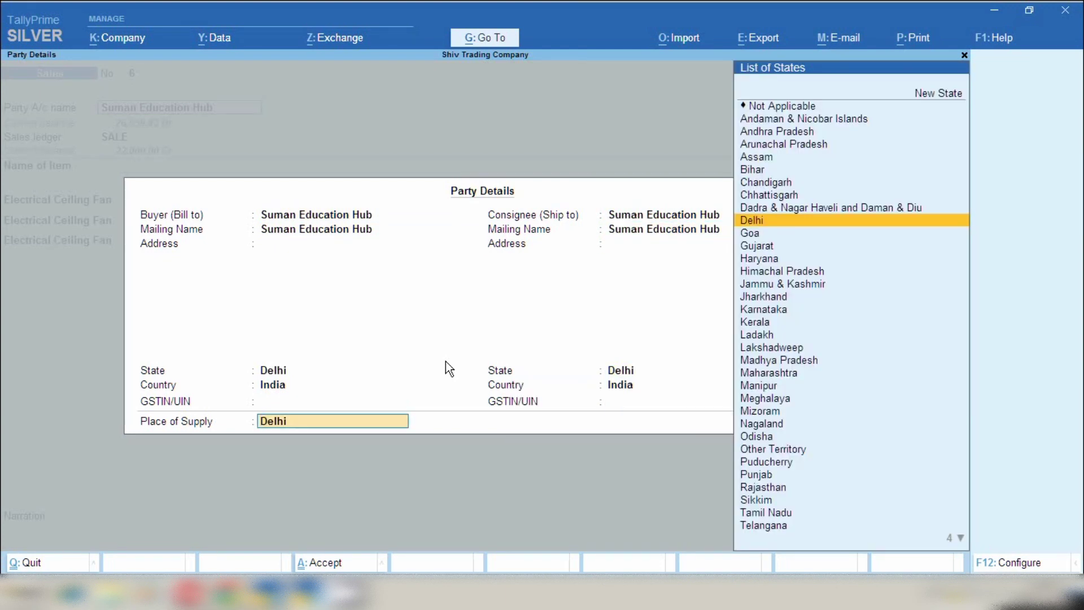
pyautogui.press('Return')
pyautogui.press('Return')
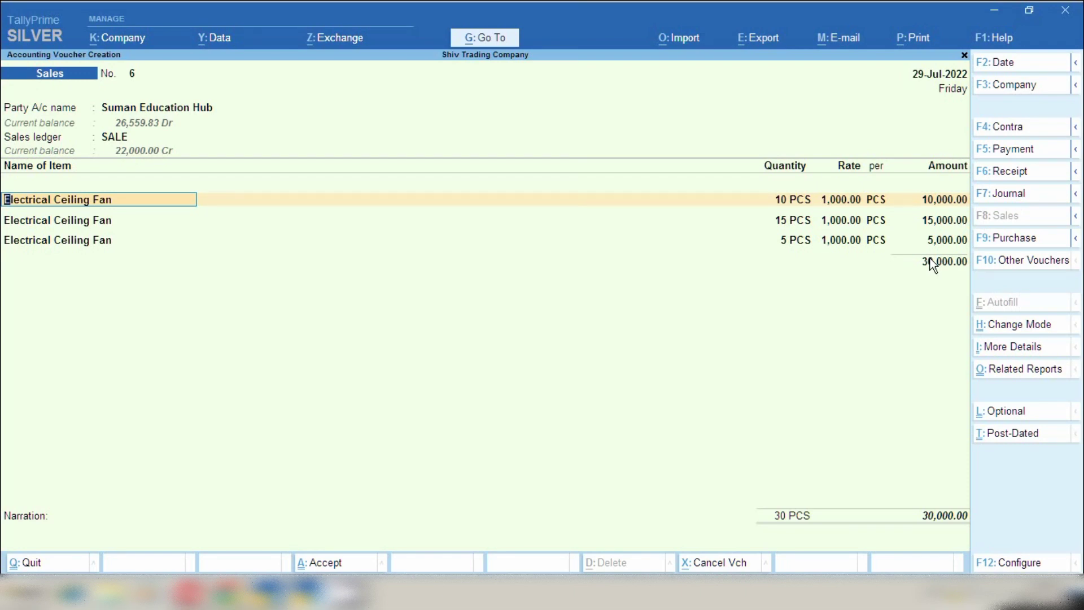
# - Confirm the tracking number allocations for the Electrical Ceiling Fan lines
pyautogui.press('Return')
pyautogui.press('Return')
pyautogui.press('Return')
pyautogui.press('Return')
pyautogui.press('Return')
pyautogui.press('Return')
pyautogui.press('Return')
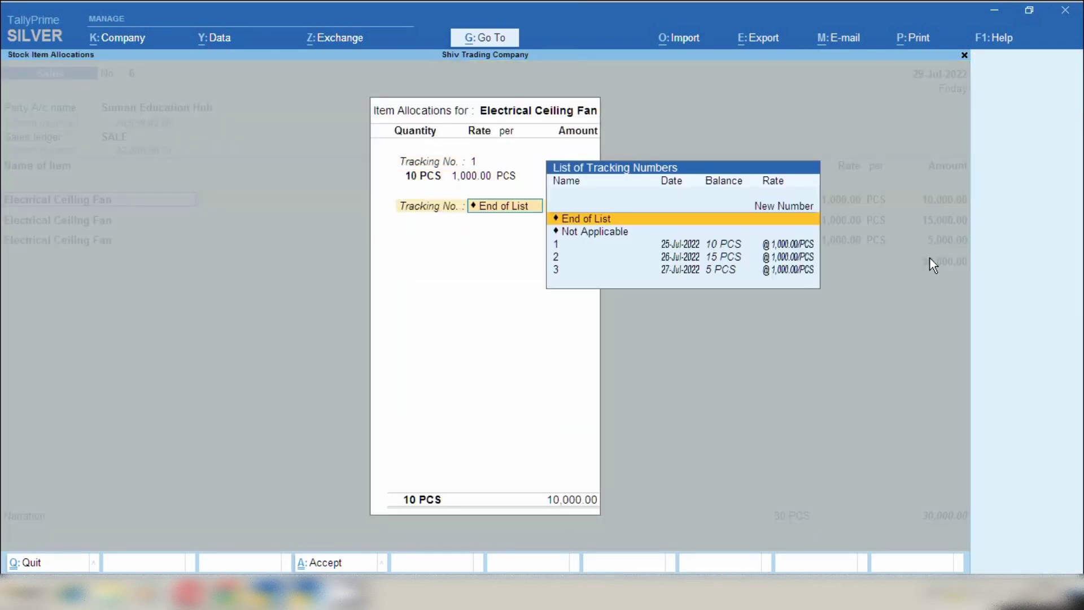
pyautogui.press('Return')
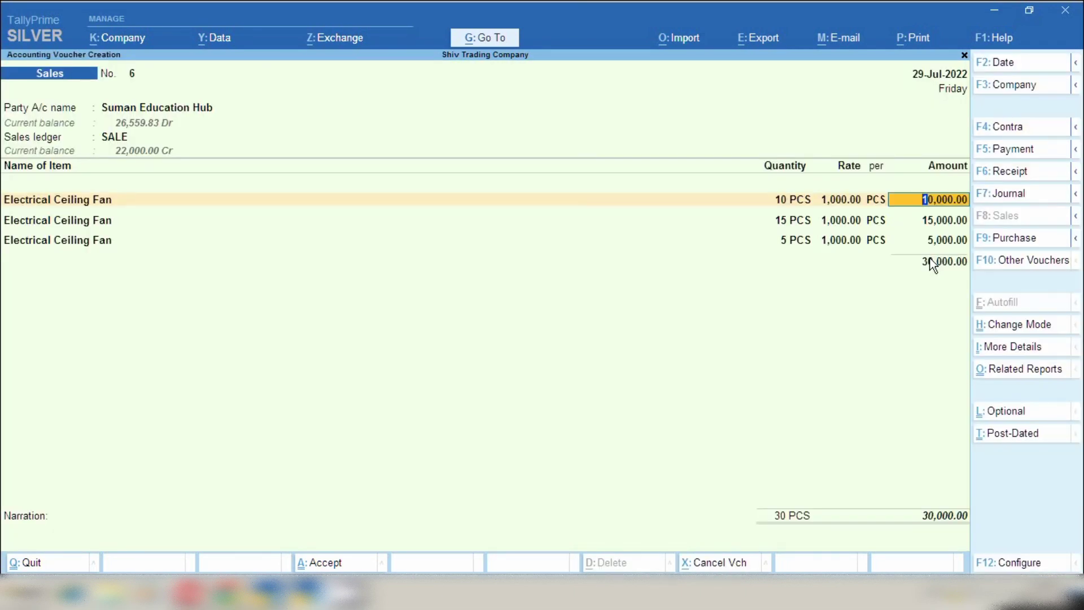
pyautogui.click(844, 240)
pyautogui.press('Return')
pyautogui.press('Return')
pyautogui.press('Return')
pyautogui.press('Return')
pyautogui.press('Return')
pyautogui.press('Return')
pyautogui.press('Return')
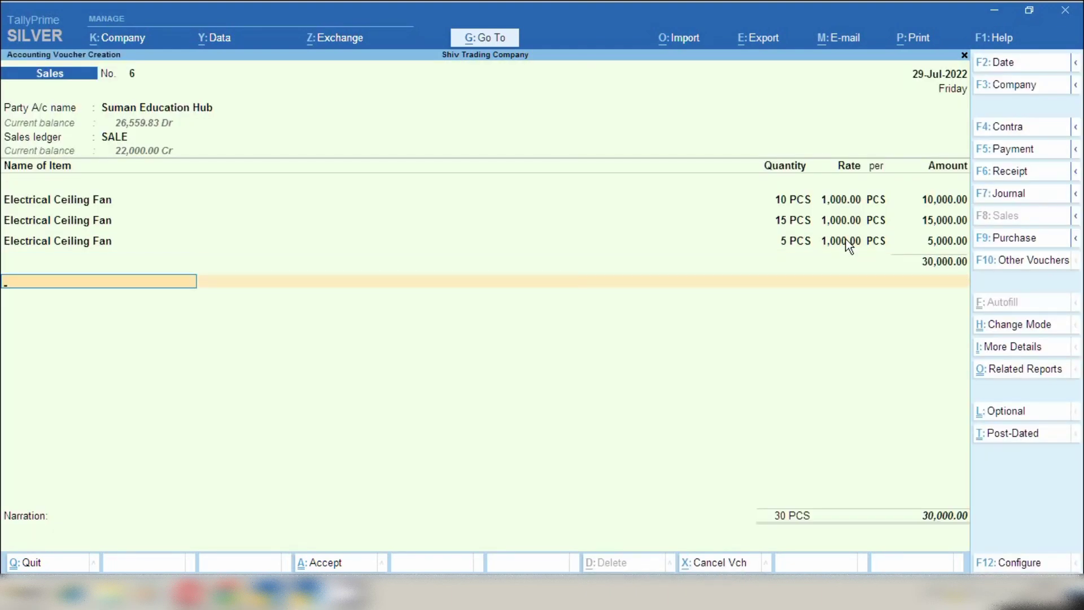
# - Add CGST and SGST ledgers of 2,700.00 each, bringing the invoice to 35,400.00
pyautogui.write('is')
pyautogui.press('BackSpace')
pyautogui.press('BackSpace')
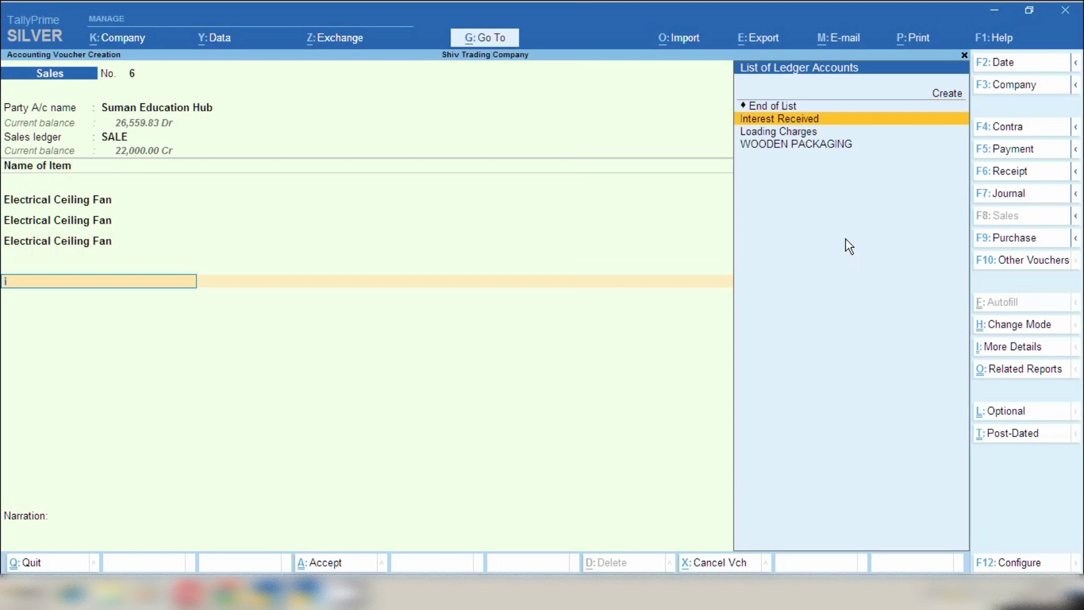
pyautogui.write('cgs')
pyautogui.press('Return')
pyautogui.press('Return')
pyautogui.write('sgs')
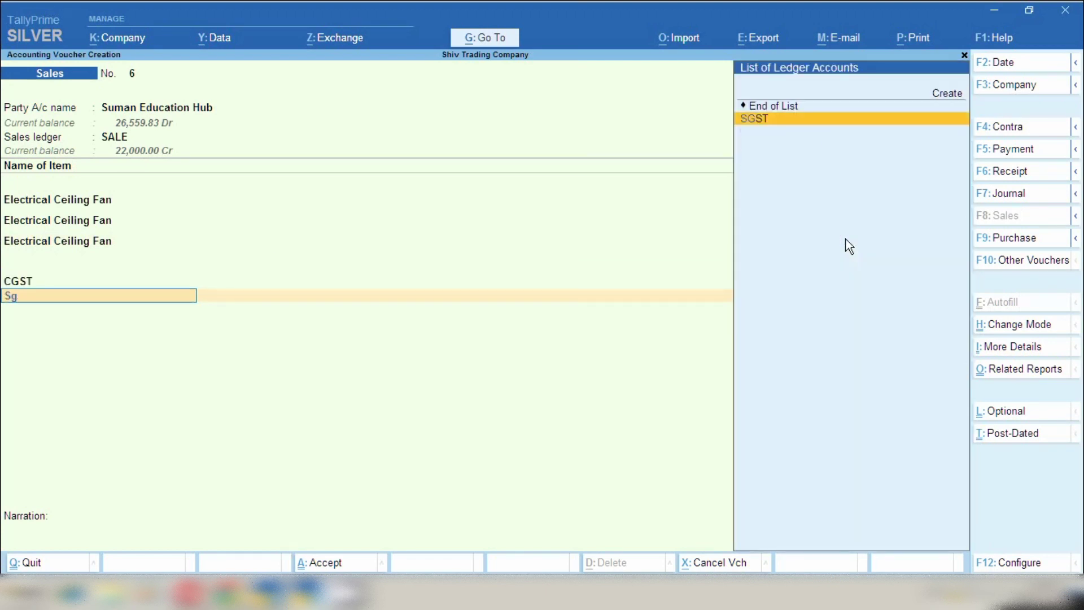
pyautogui.press('Return')
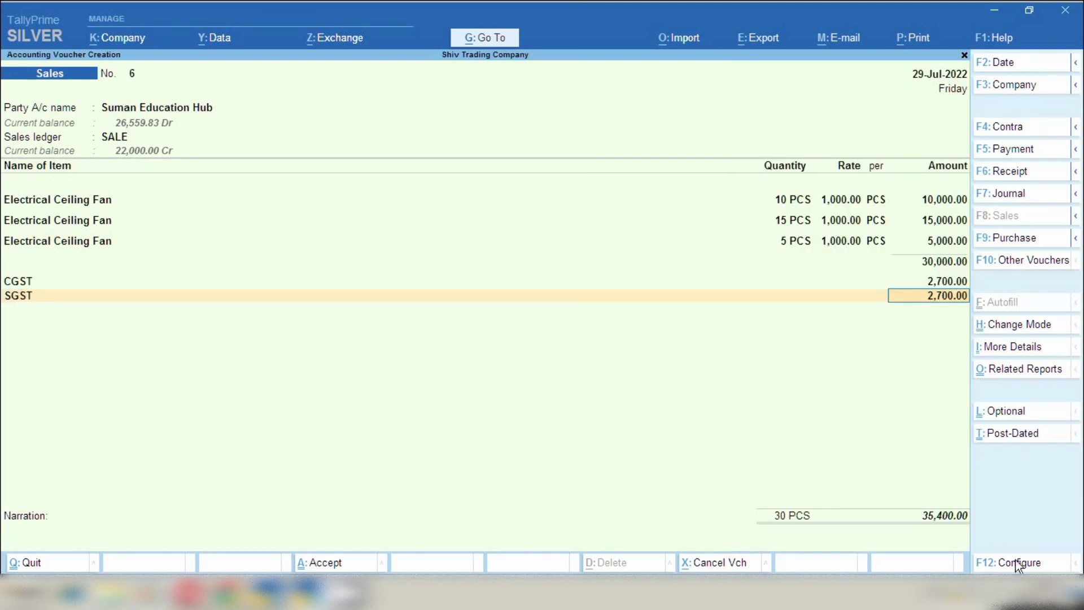
# - Preview the current voucher's Tax Invoice, viewing the whole page before closing the preview
pyautogui.click(921, 41)
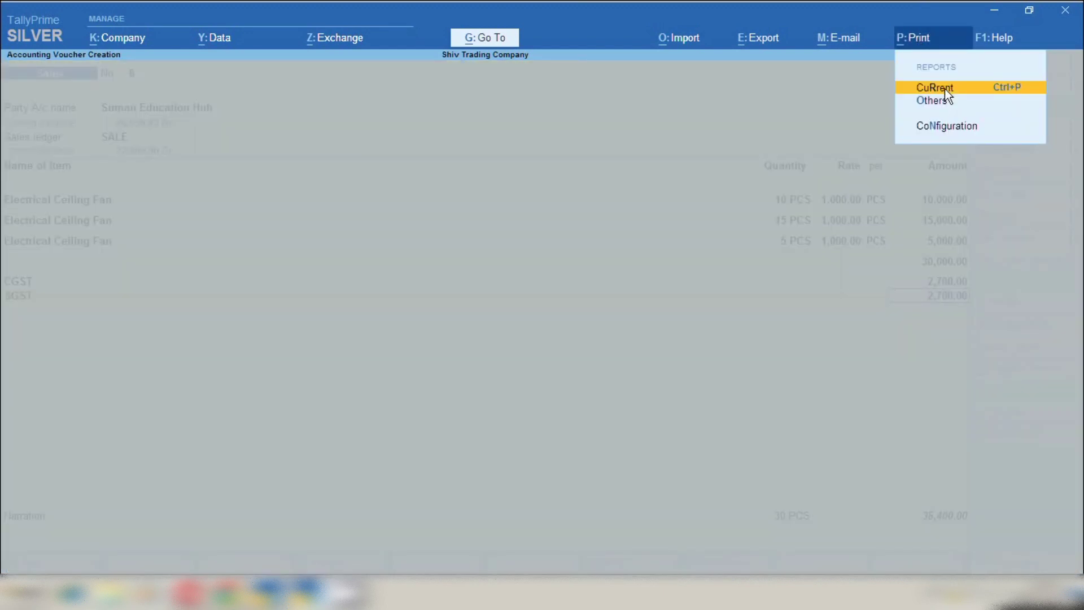
pyautogui.click(946, 89)
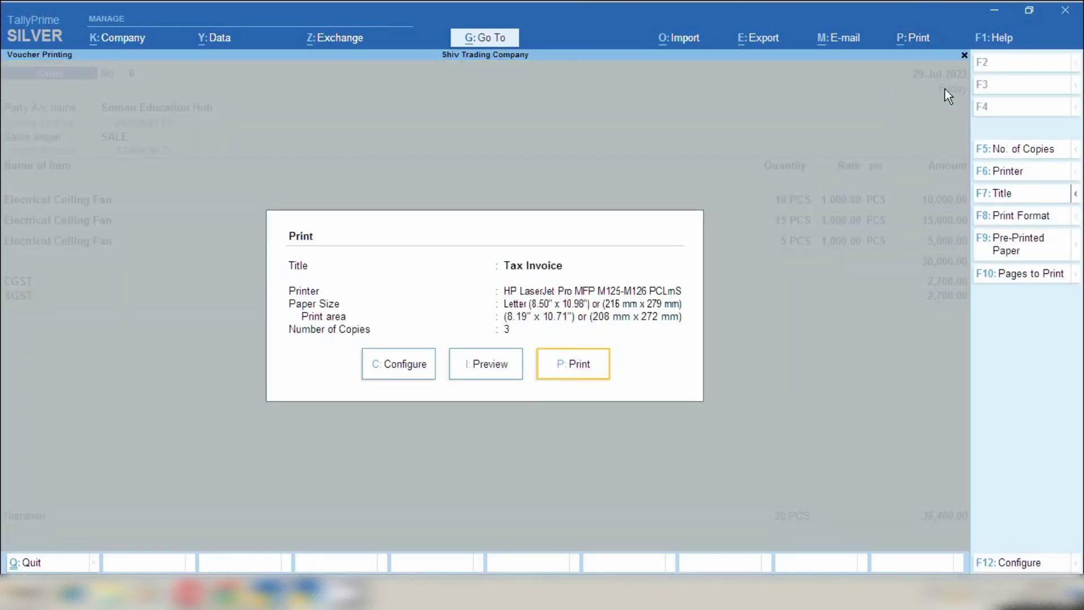
pyautogui.click(497, 365)
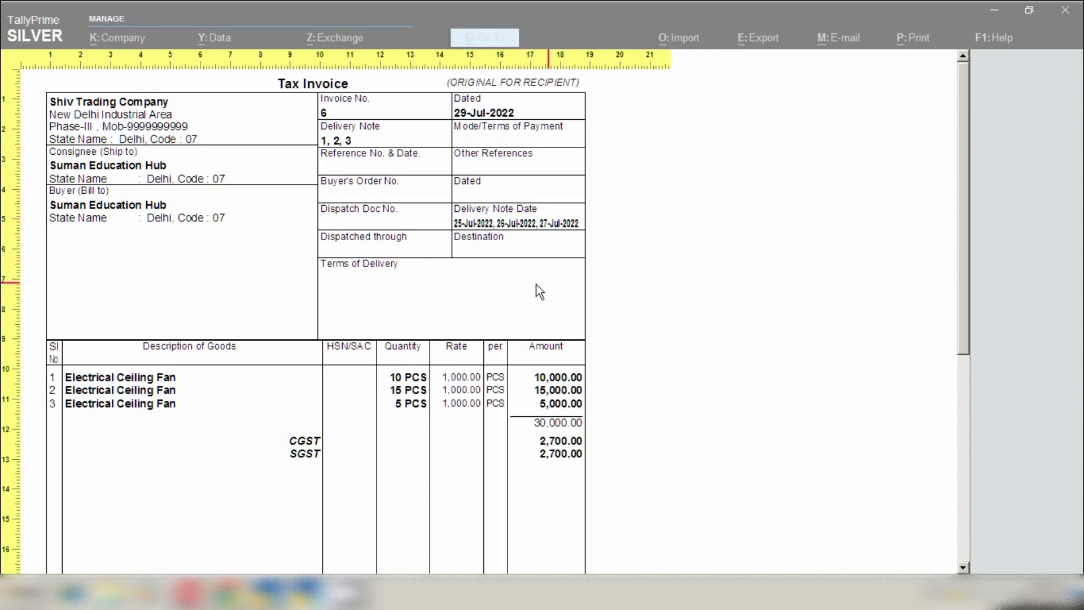
pyautogui.scroll(-5, 182, 484)
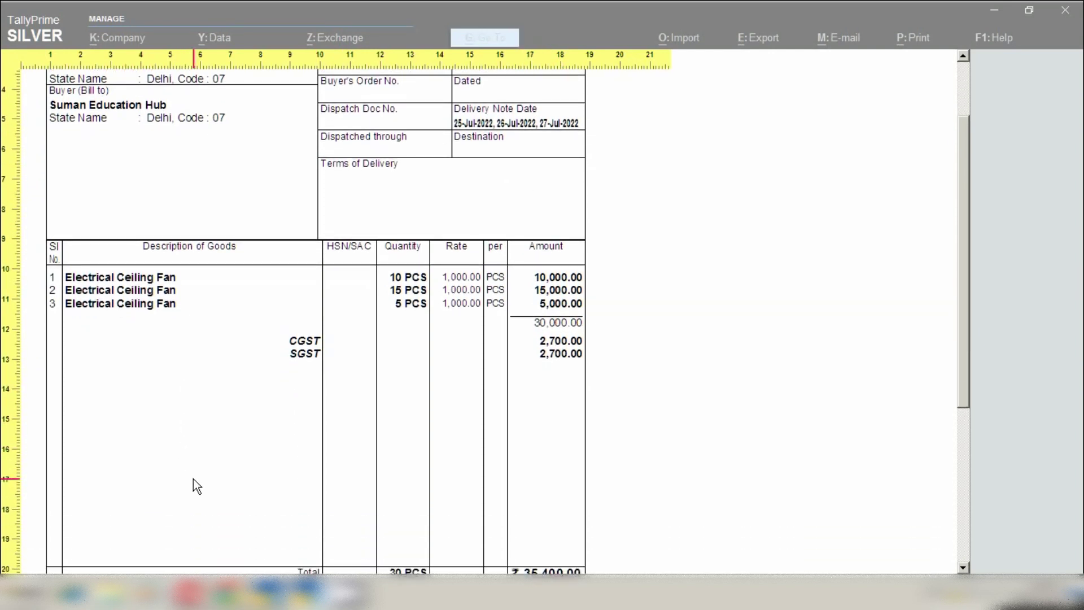
pyautogui.scroll(-1, 243, 451)
pyautogui.click(268, 451)
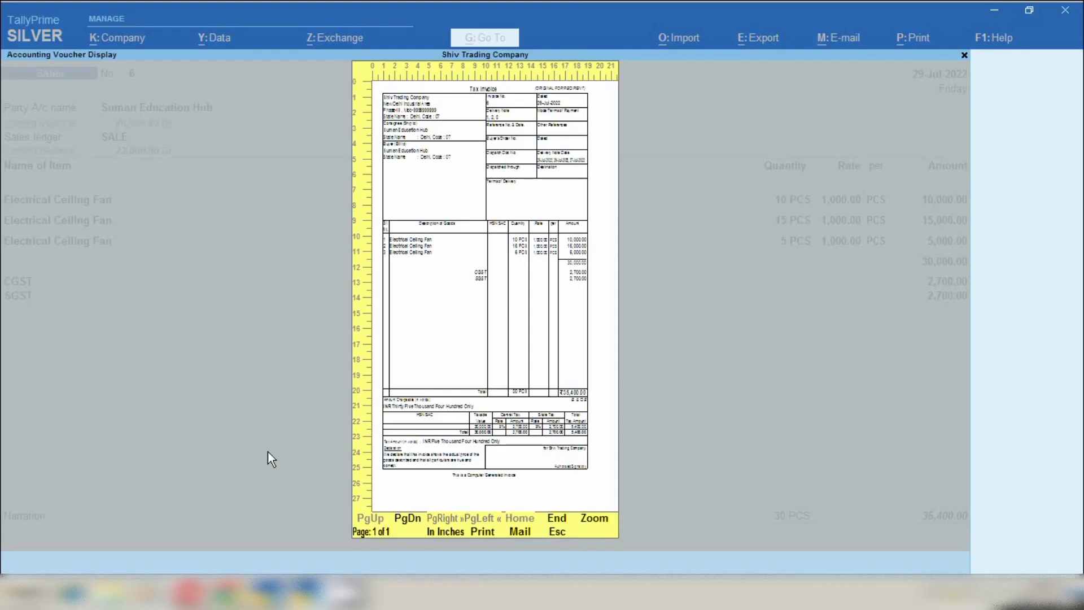
pyautogui.press('Escape')
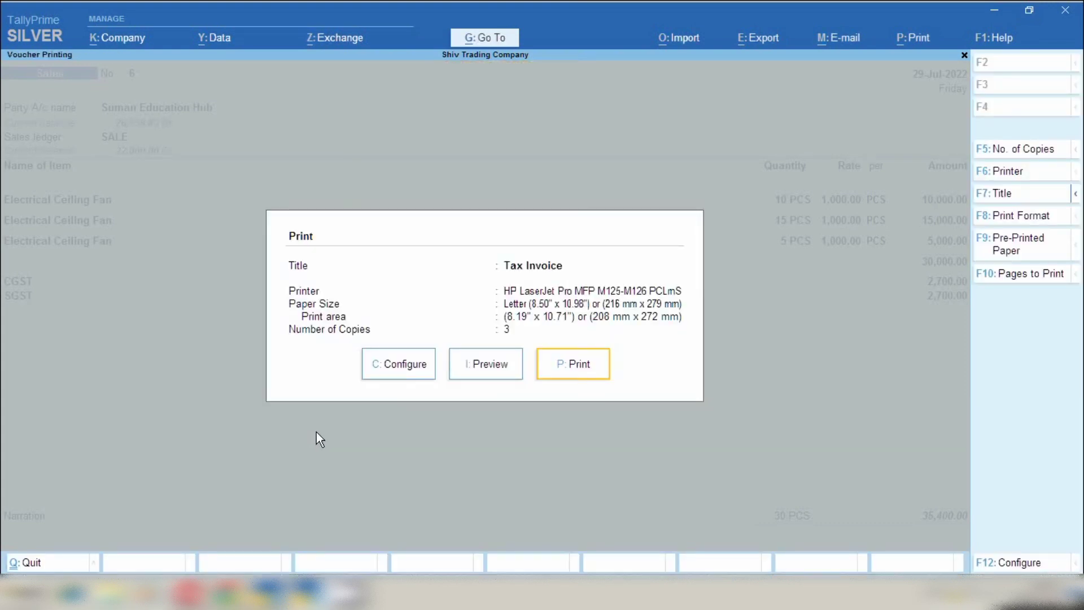
# - Save sales voucher No. 6 and quit to the Gateway of Tally
pyautogui.press('Escape')
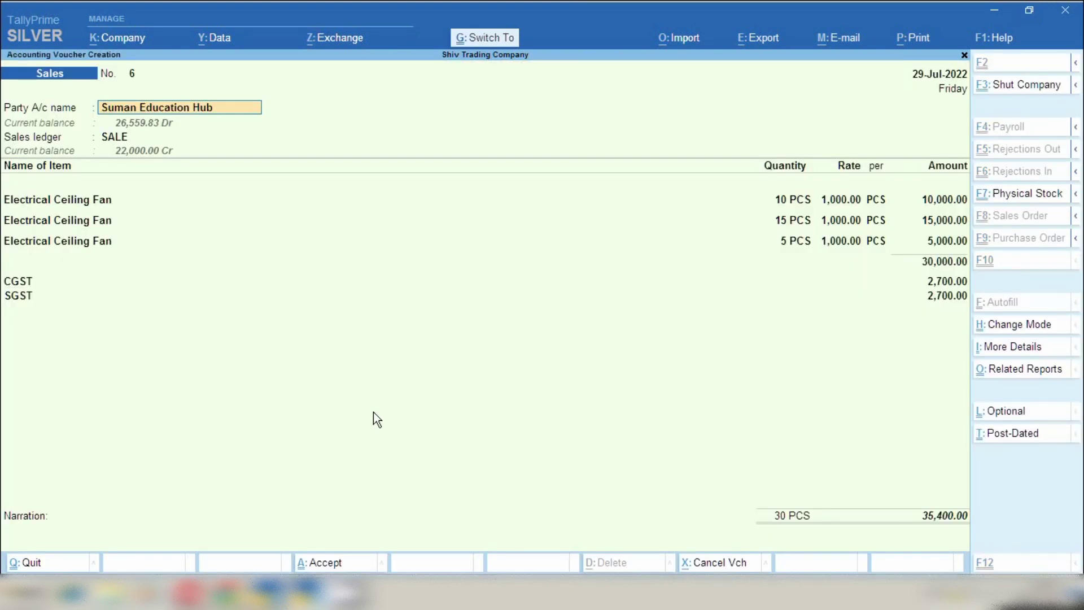
pyautogui.hotkey('ctrl', 'a')
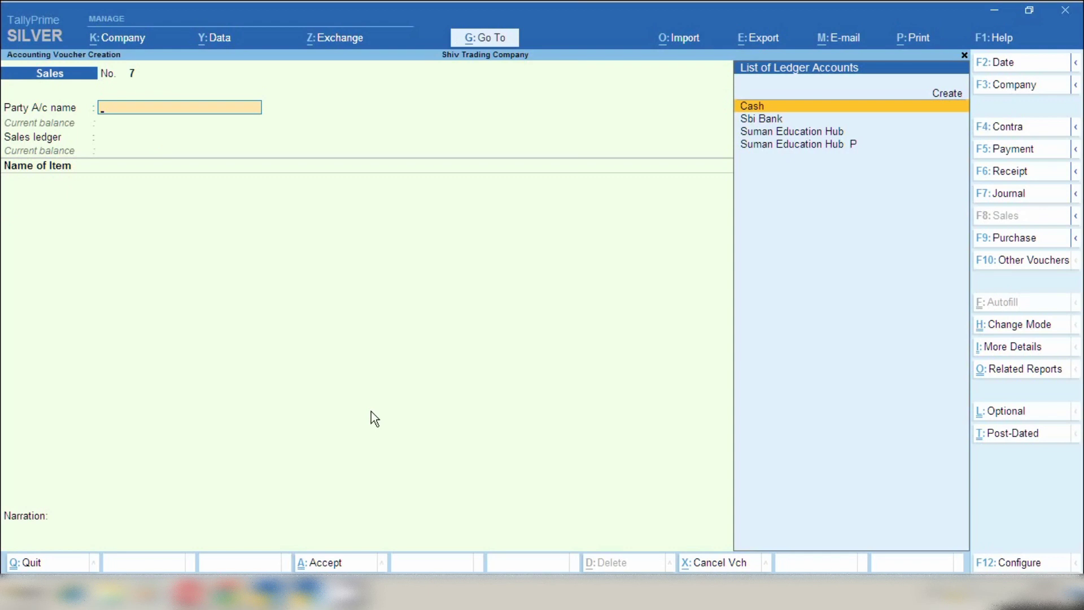
pyautogui.press('Escape')
pyautogui.press('y')
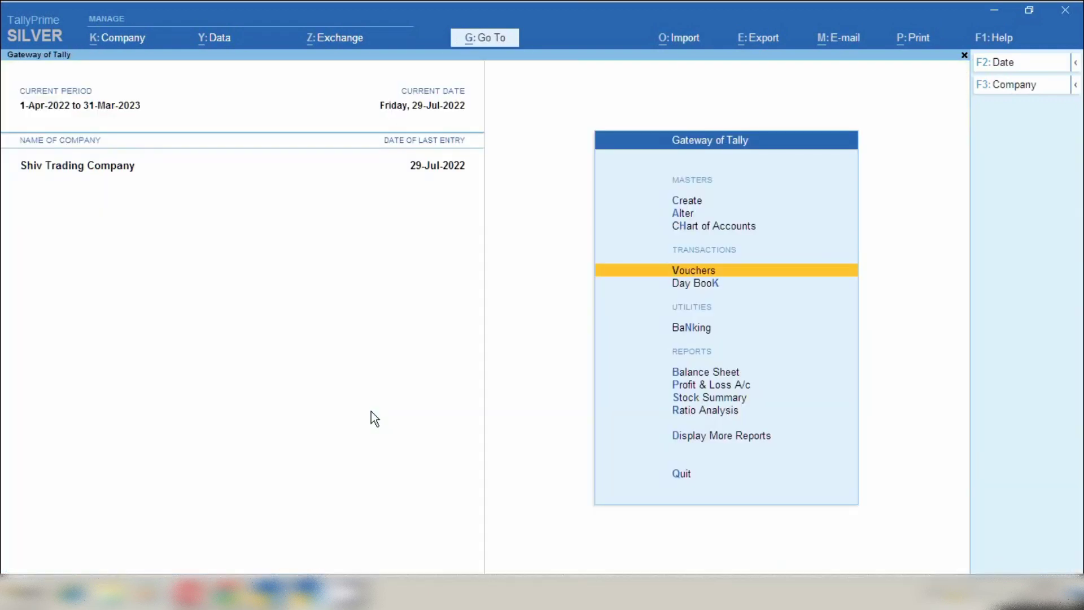
# - Check the Balance Sheet's Current Assets and Sundry Debtors, now totalling 61,959.83
pyautogui.press('b')
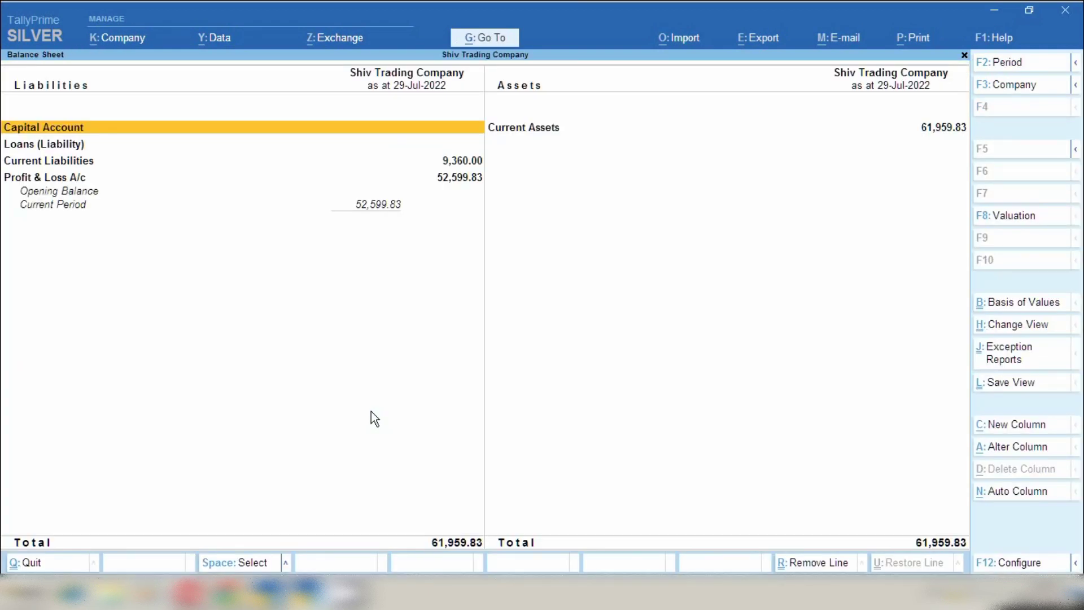
pyautogui.press('Right')
pyautogui.press('Return')
pyautogui.press('Down')
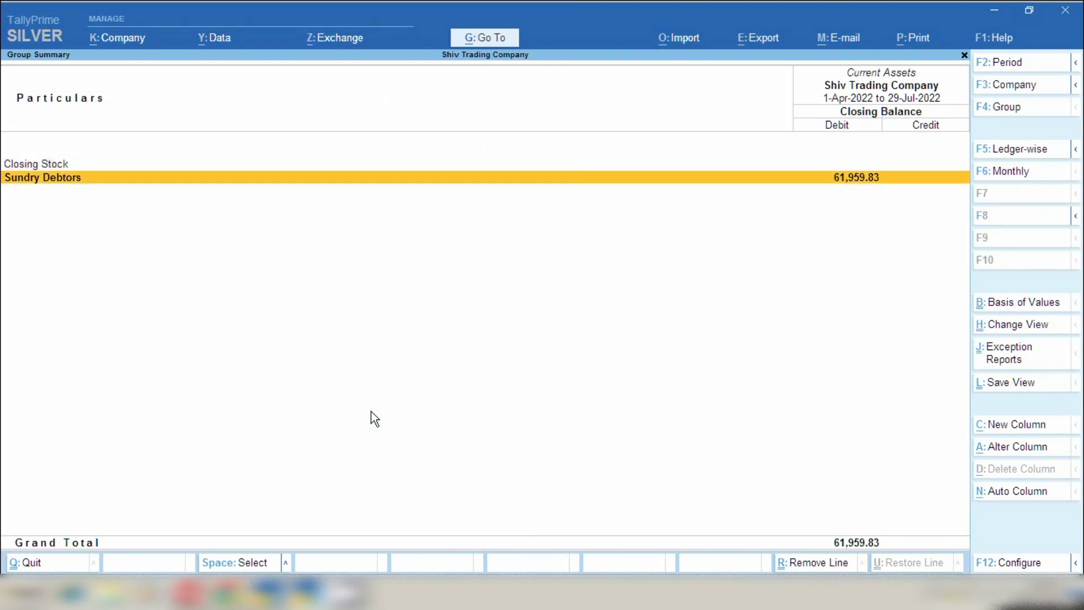
pyautogui.press('Up')
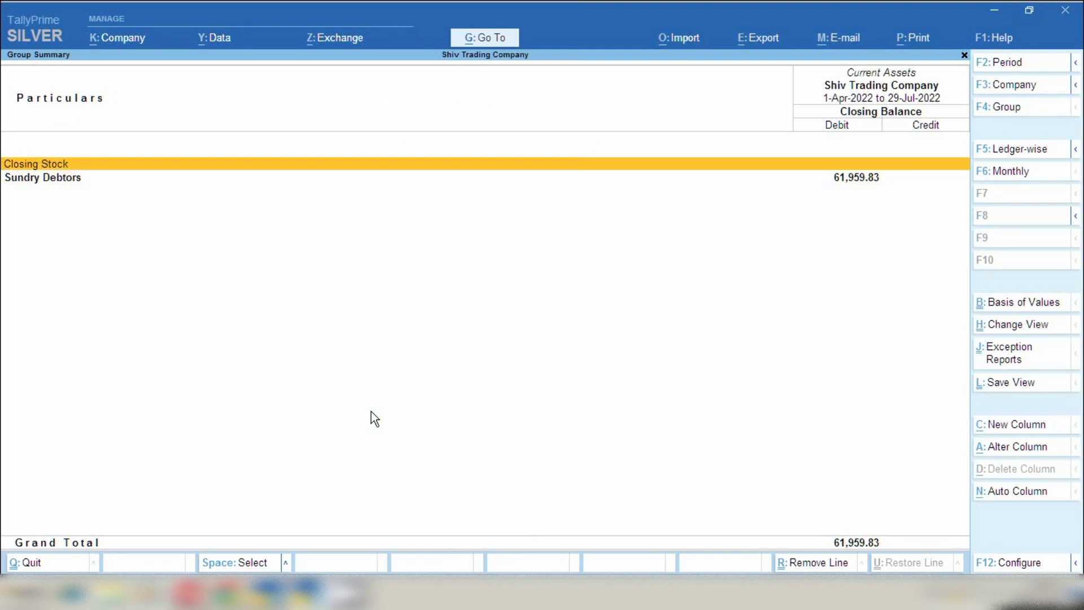
pyautogui.press('Down')
pyautogui.press('Return')
pyautogui.press('Escape')
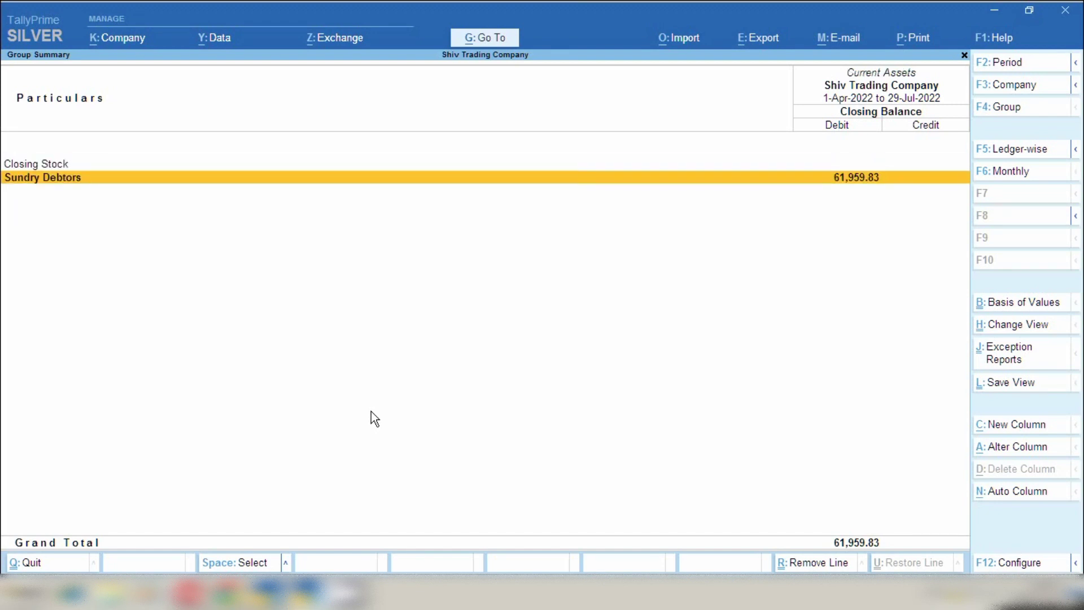
pyautogui.press('Escape')
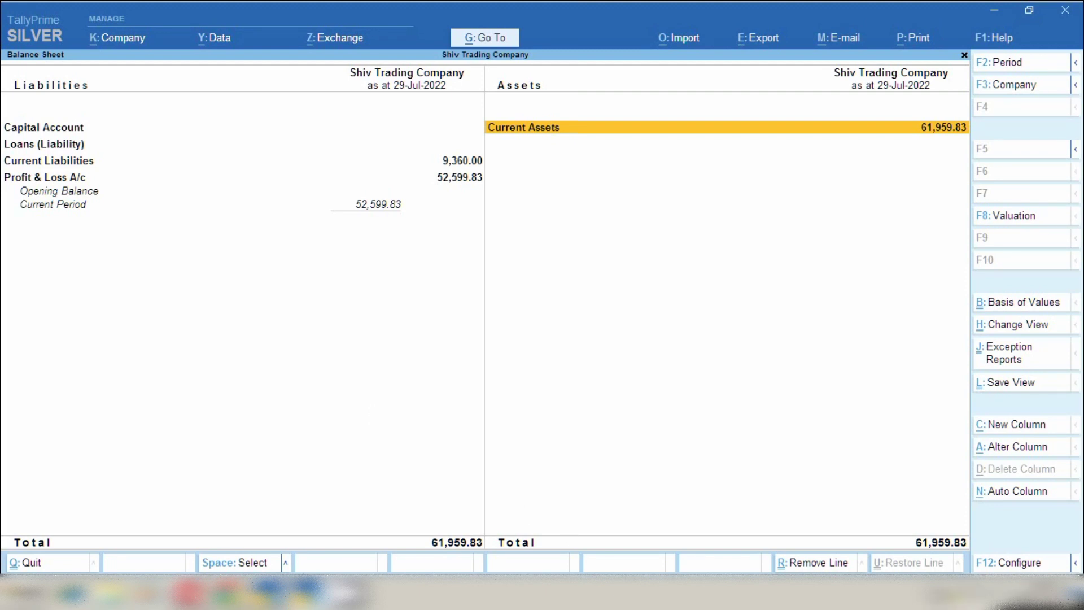
pyautogui.click(934, 592)
pyautogui.rightClick(919, 523)
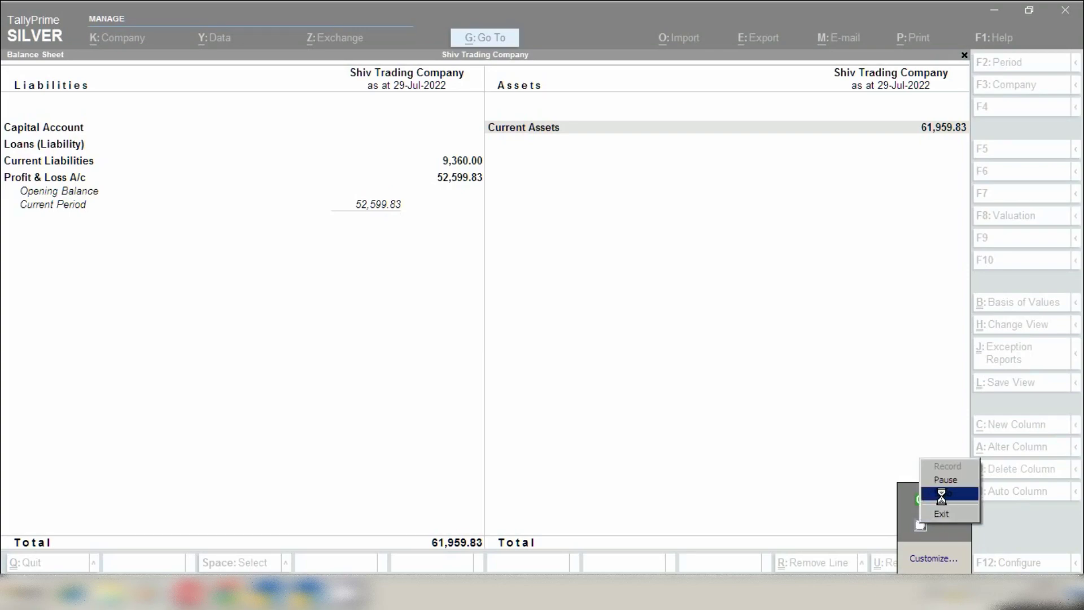